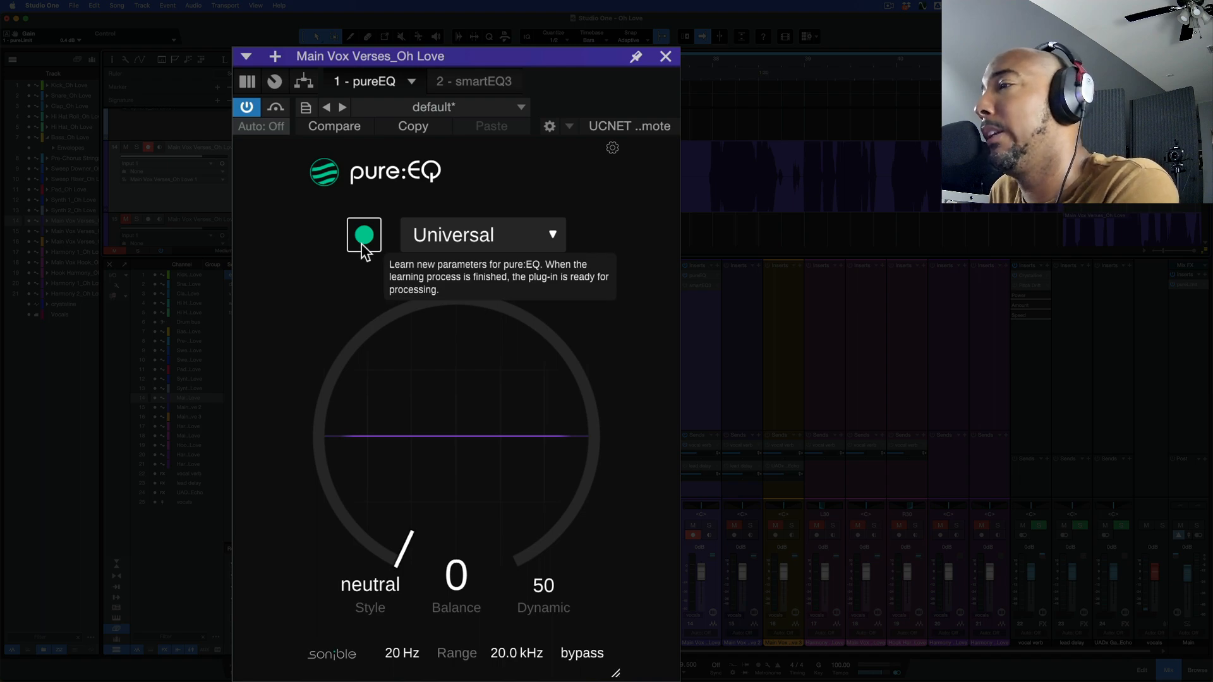
- Browse the list of source profiles in pure:EQ and keep the Universal profile
click(546, 239)
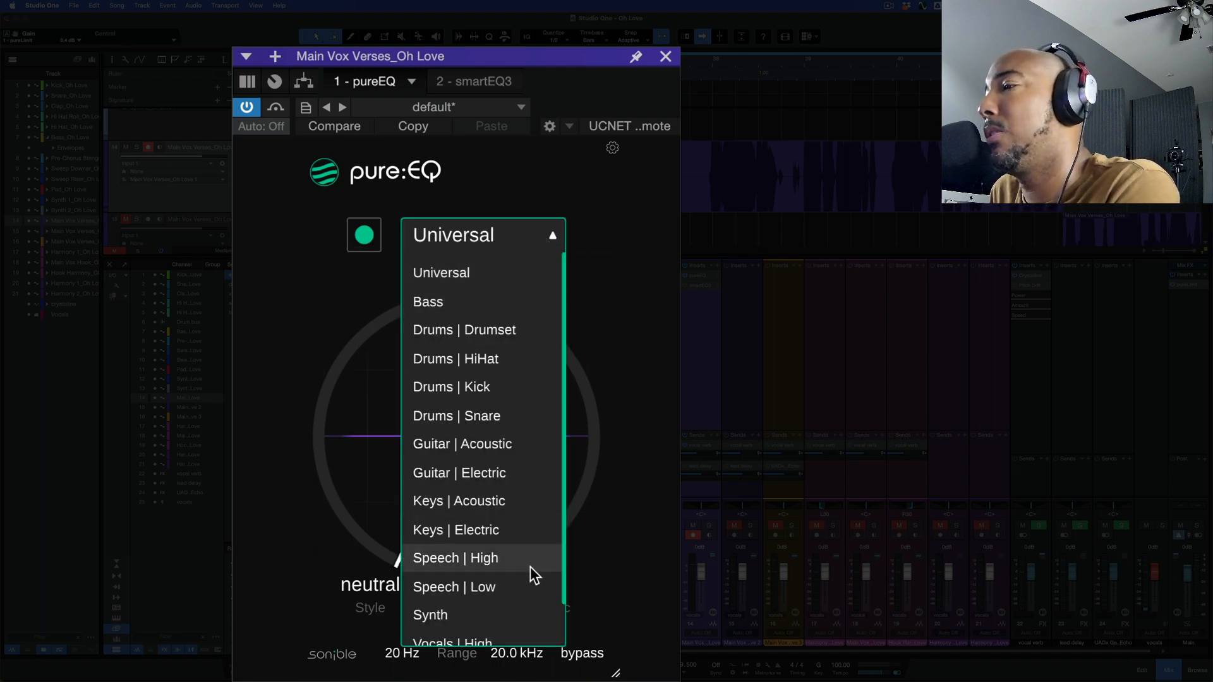
scroll(518, 574, down, 1)
scroll(493, 430, up, 2)
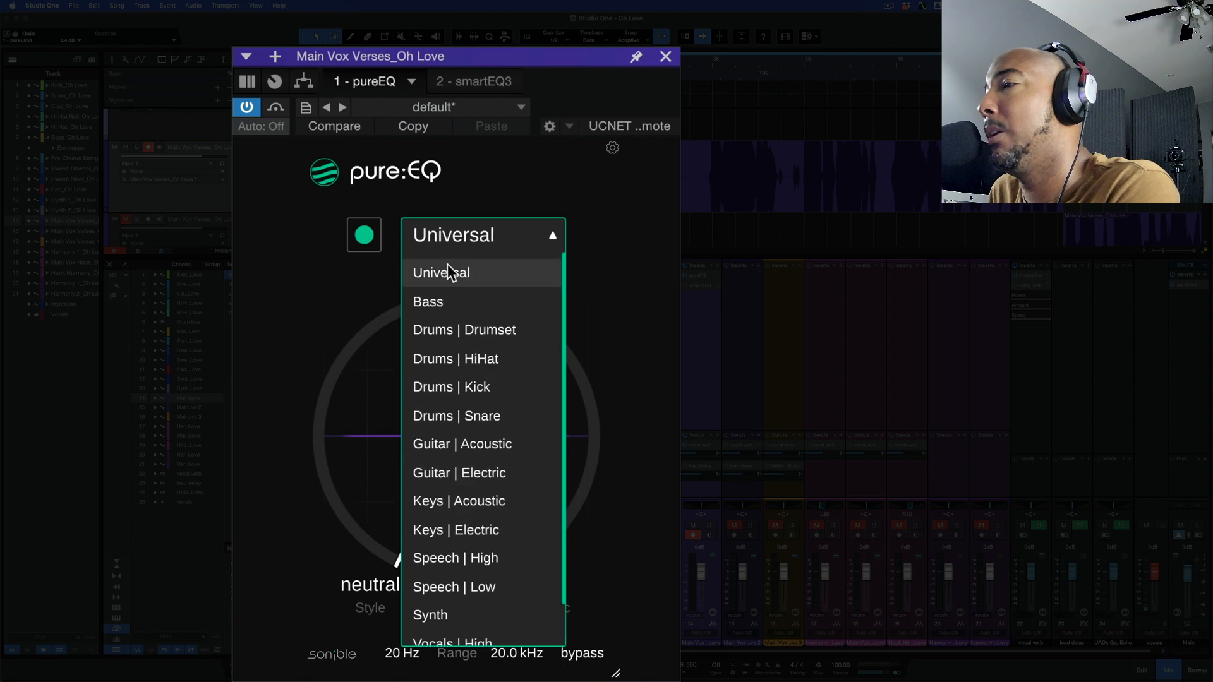
scroll(476, 616, down, 2)
scroll(477, 619, up, 2)
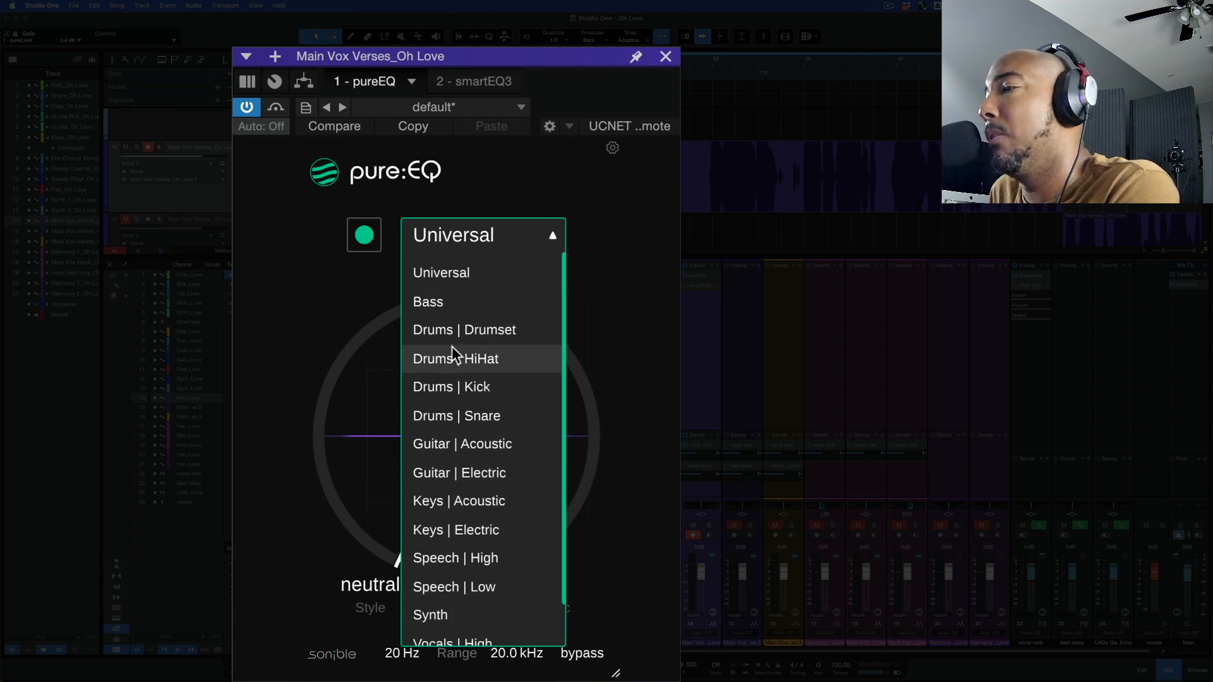
click(450, 273)
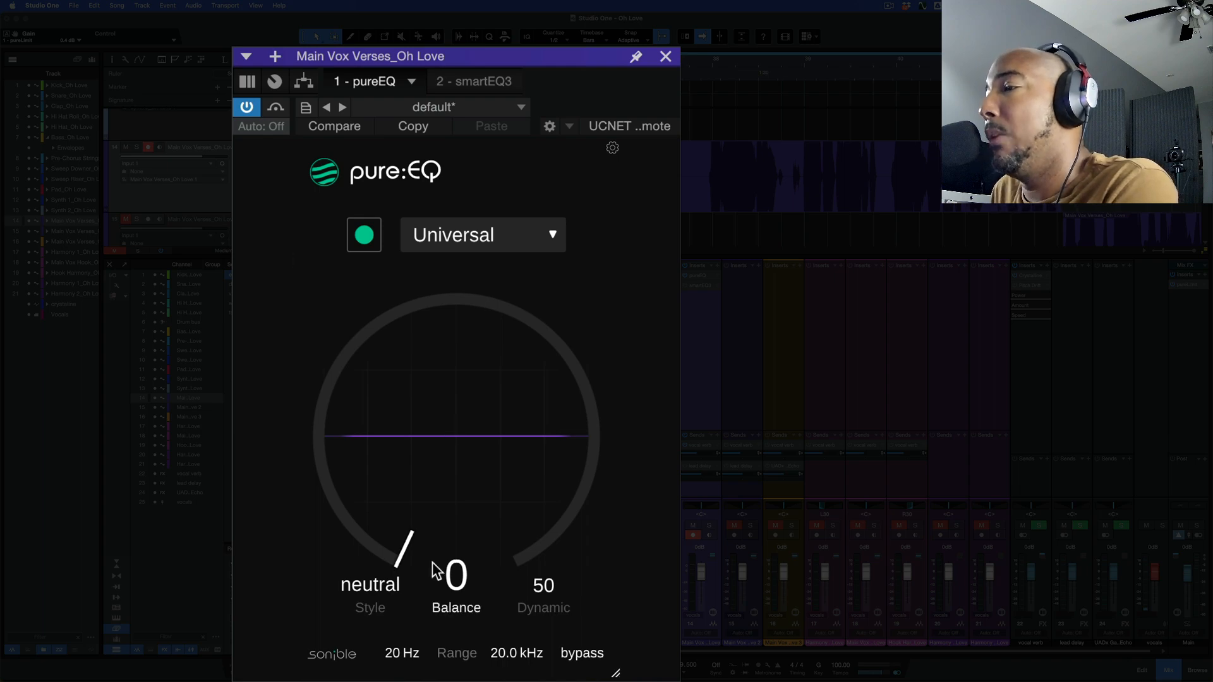
- Raise the Balance to 150 and cycle the Style through bright and warm back to neutral
drag(410, 547, 402, 268)
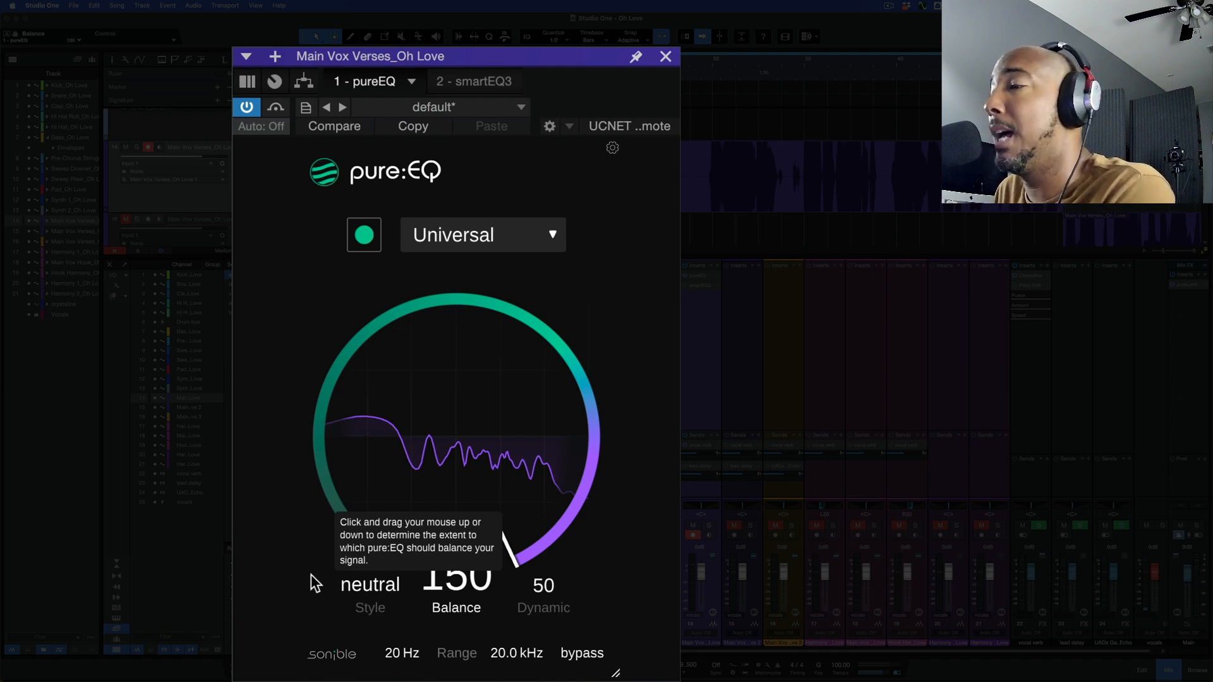
click(380, 597)
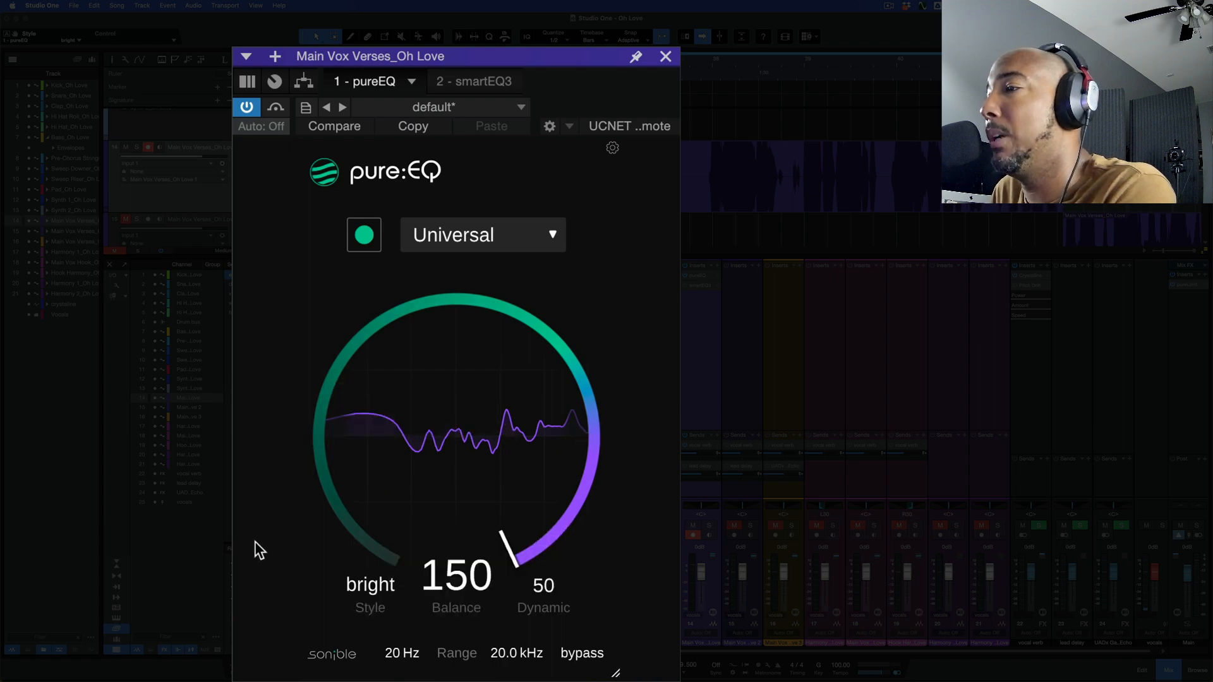
click(378, 585)
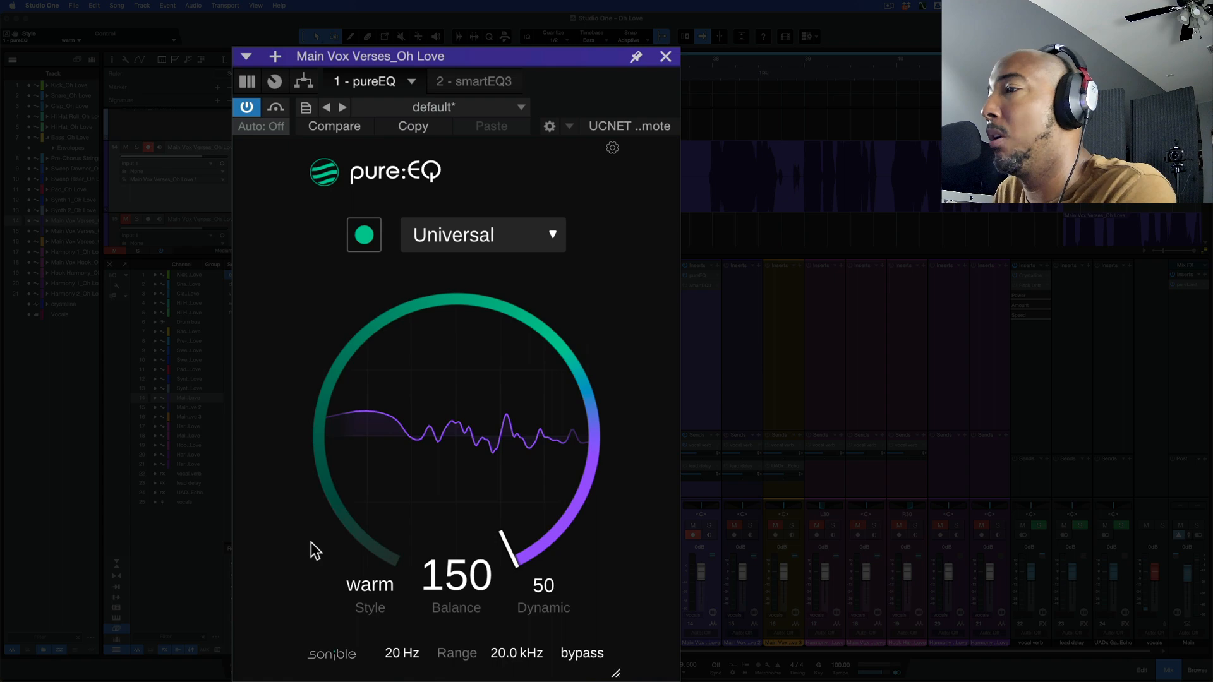
click(359, 584)
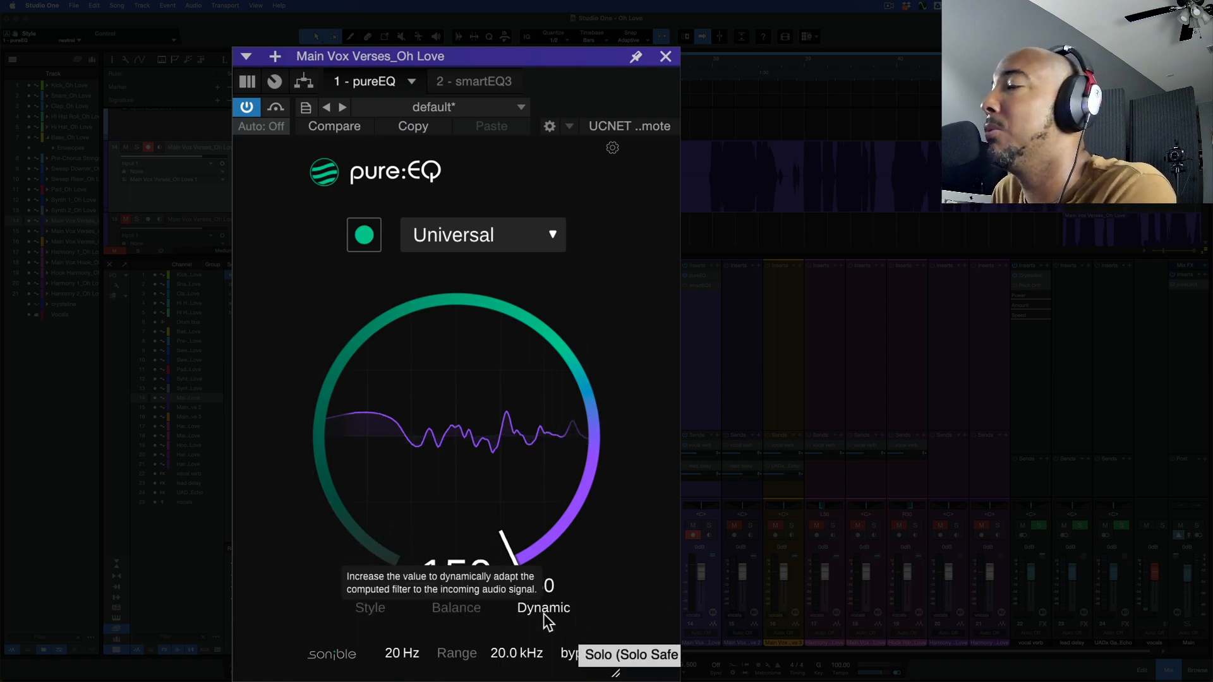
- Raise the Dynamic amount to 96 and bring it down to 51
drag(554, 608, 570, 472)
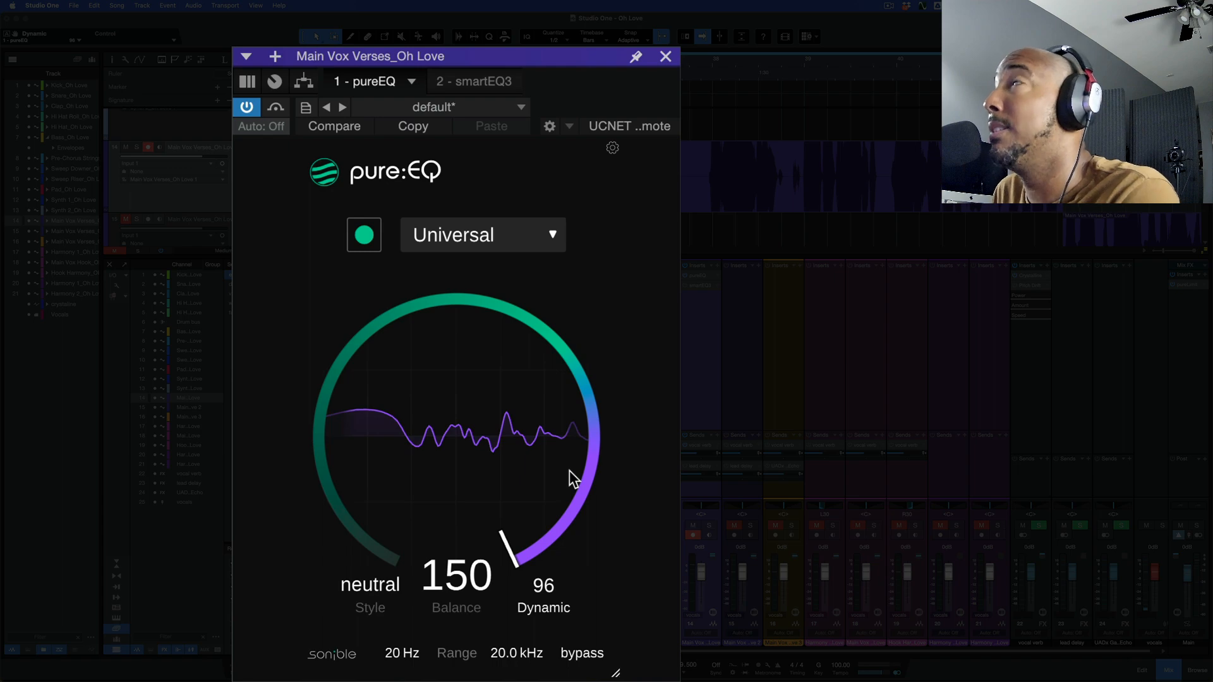
drag(570, 471, 567, 576)
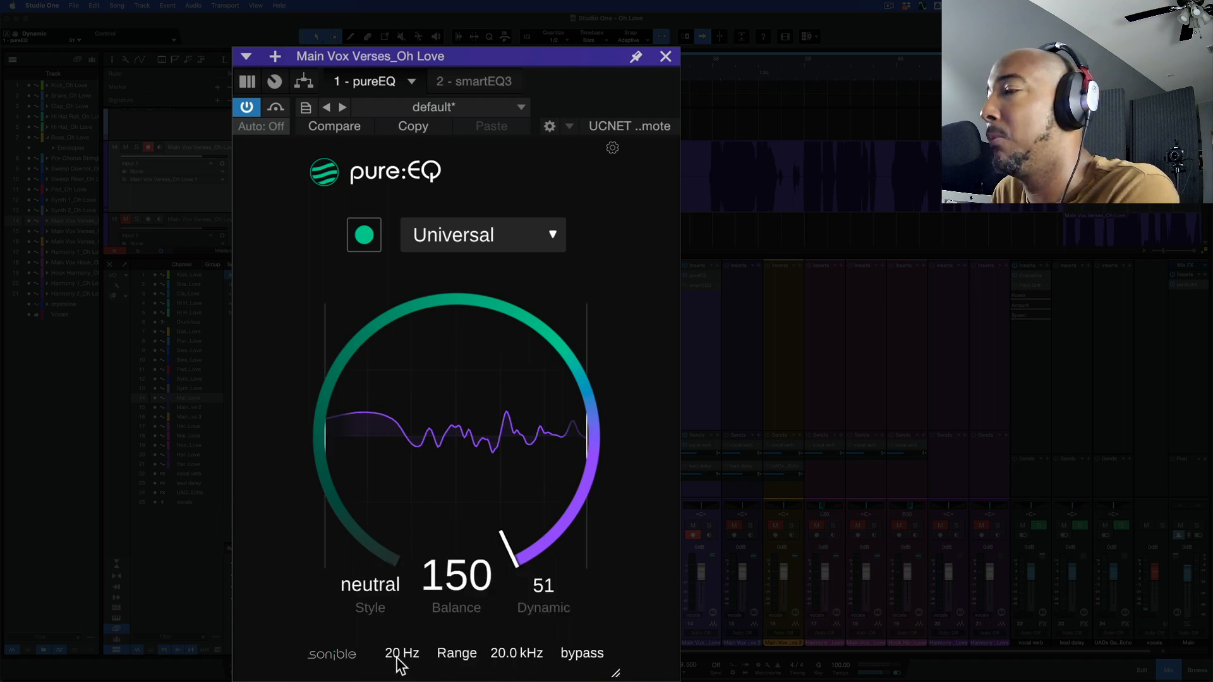
- Narrow the processing range to 173 Hz to 2.0 kHz, and widen it back to 20 Hz to 20.0 kHz
drag(411, 663, 341, 594)
drag(532, 656, 515, 681)
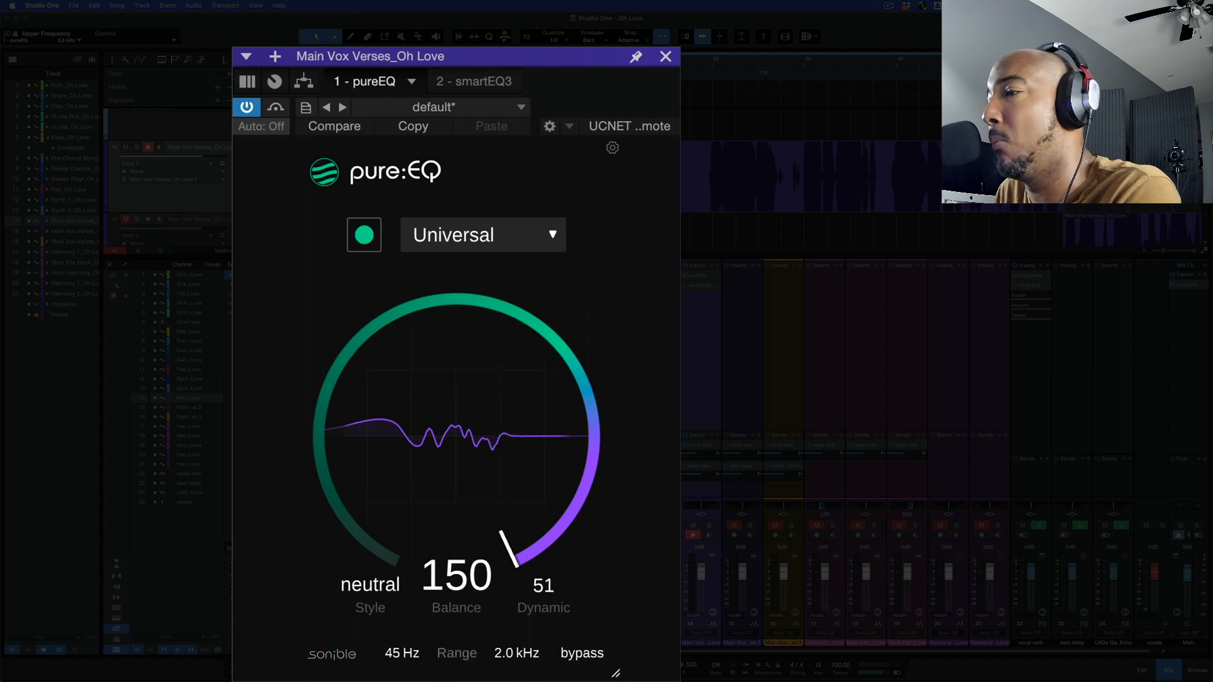
drag(398, 664, 391, 541)
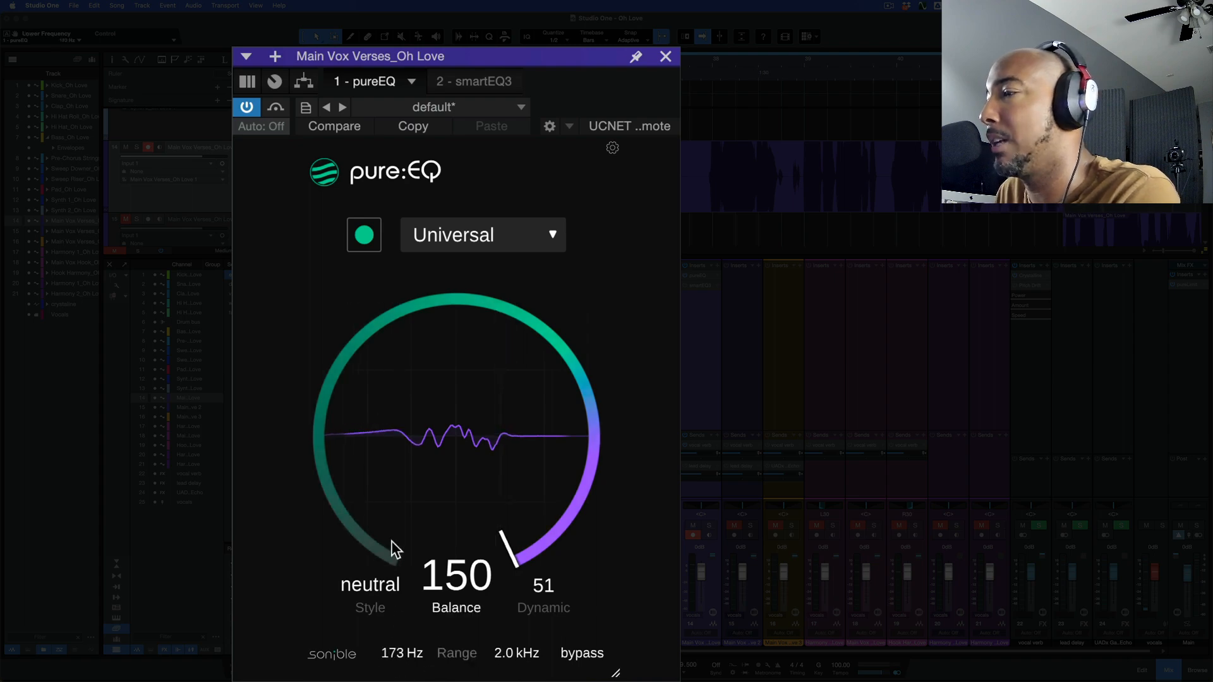
drag(402, 651, 402, 681)
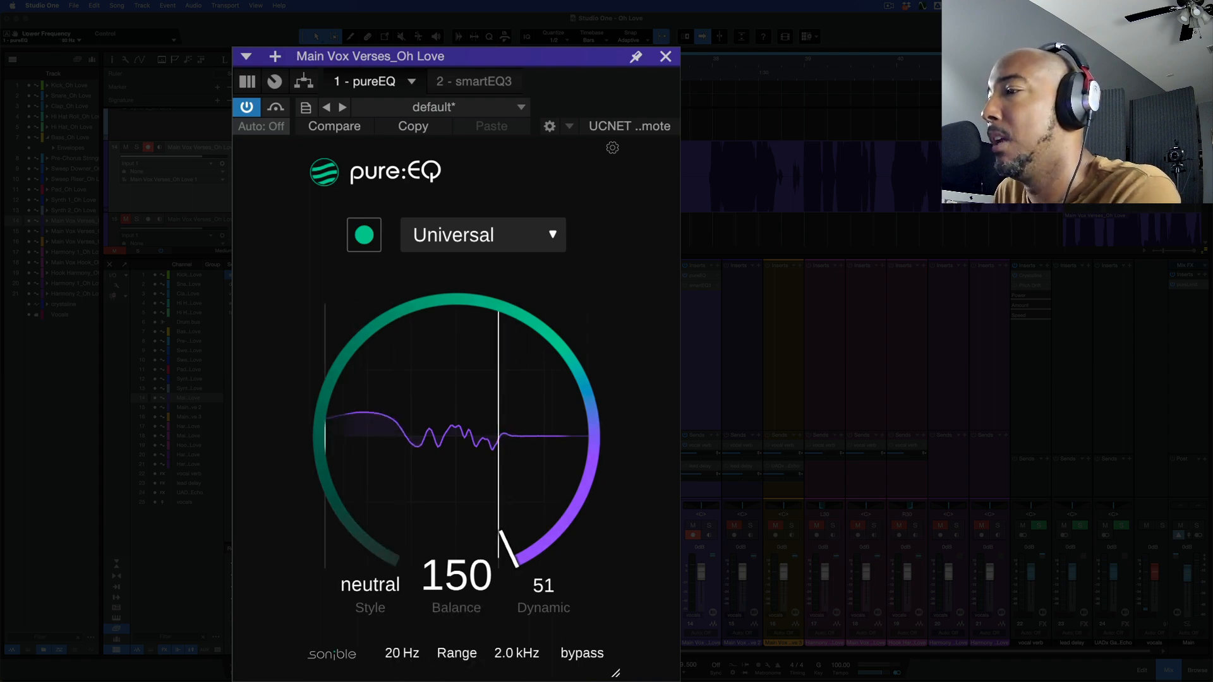
drag(519, 660, 464, 283)
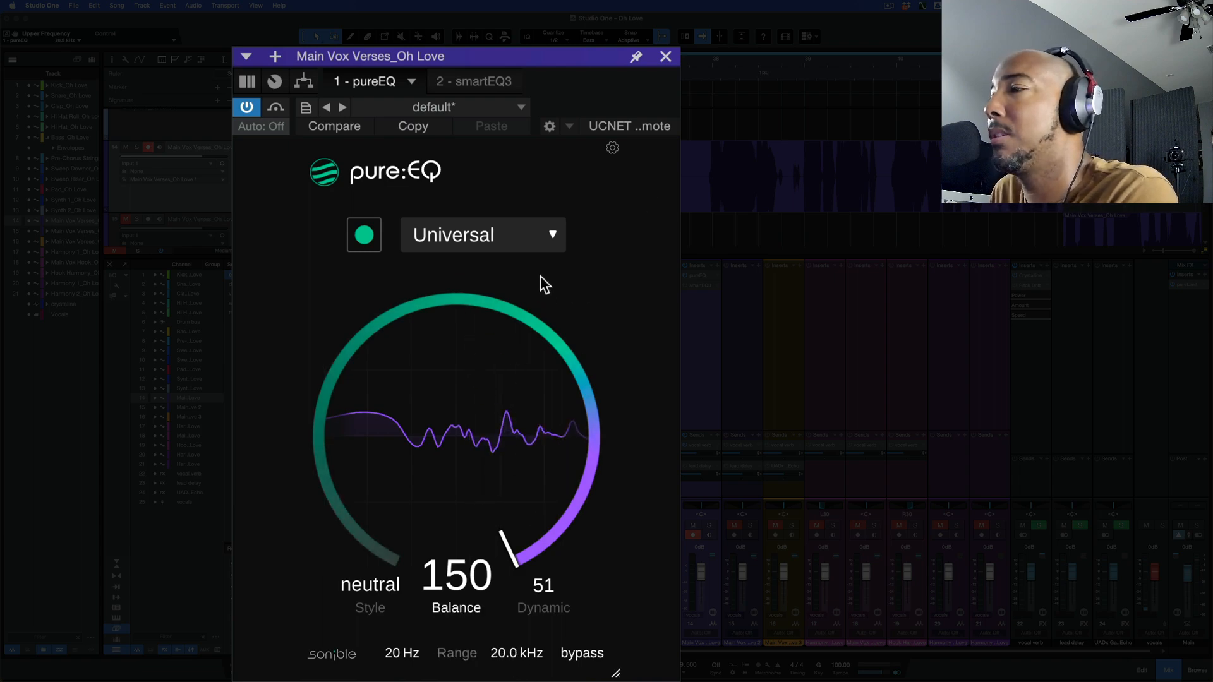
- Compare against the stored plug-in settings and reopen pureEQ from the Main Vox Verses channel's inserts
click(332, 124)
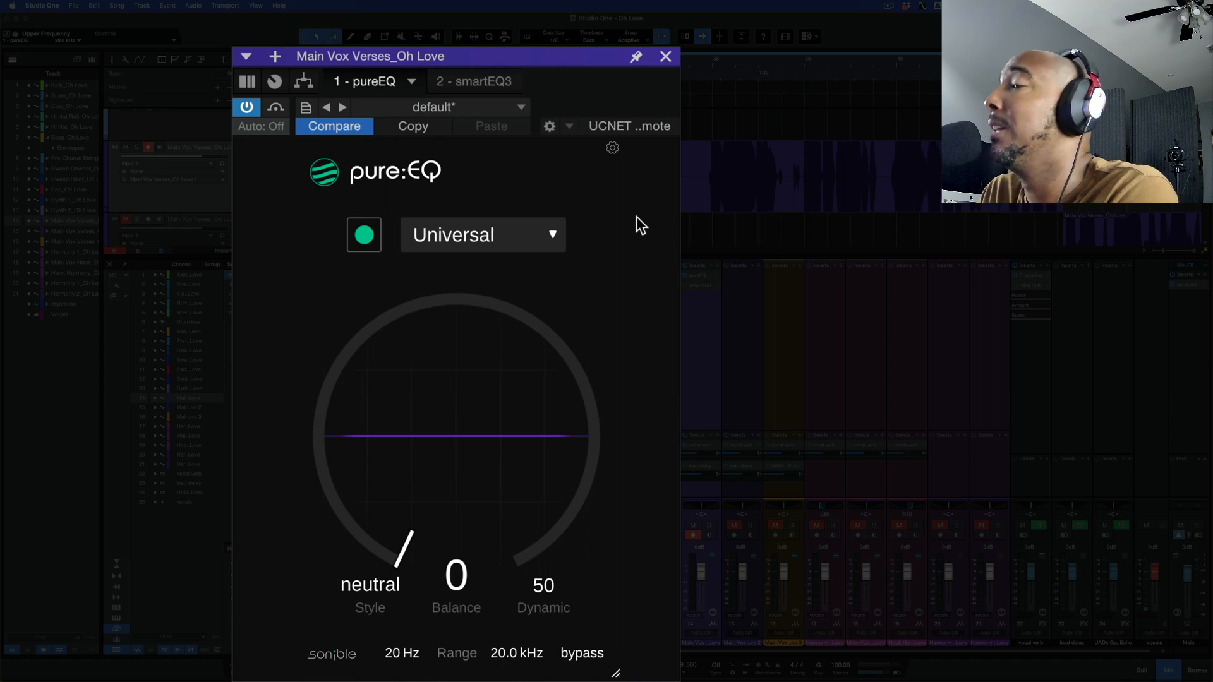
click(700, 288)
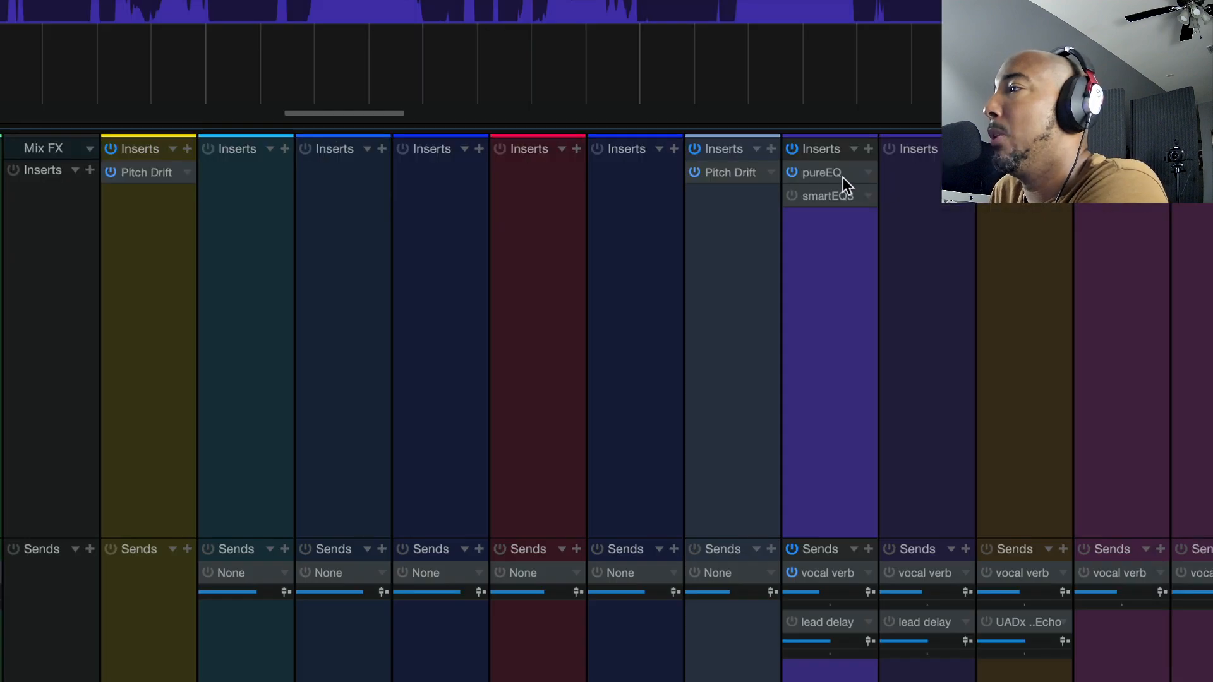
click(843, 181)
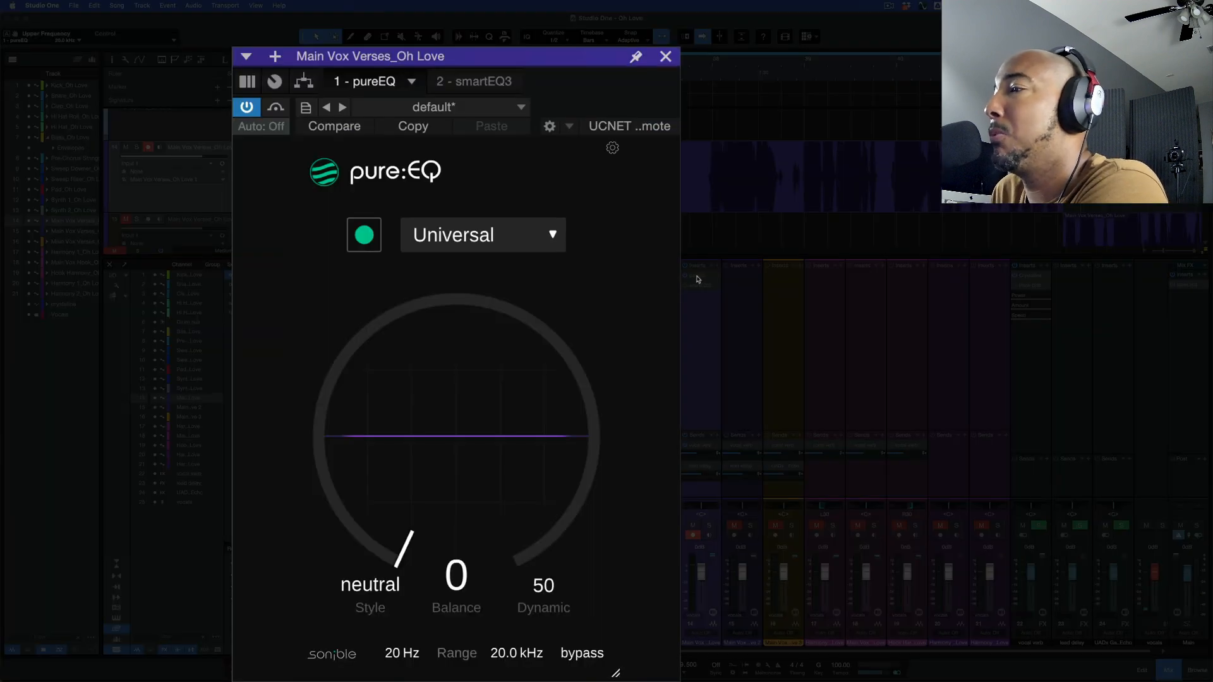
drag(438, 528, 350, 582)
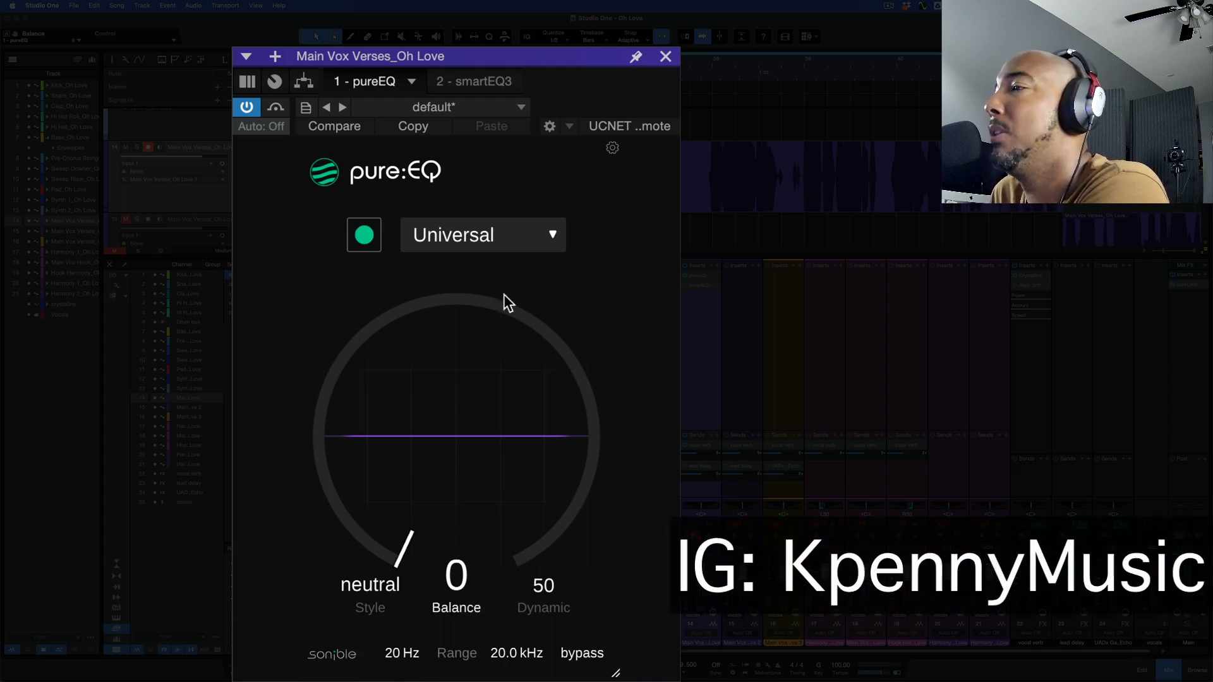
- Set the source profile to Vocals | High and start learning the vocal during playback
click(560, 235)
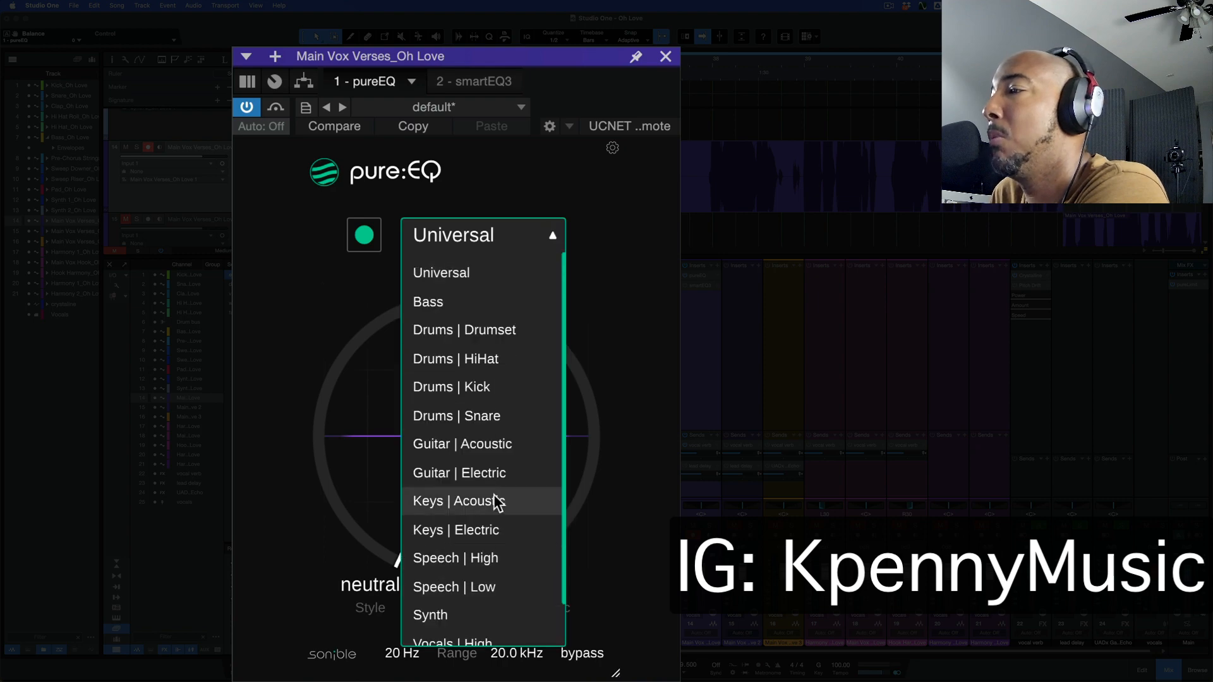
scroll(500, 551, down, 2)
click(487, 600)
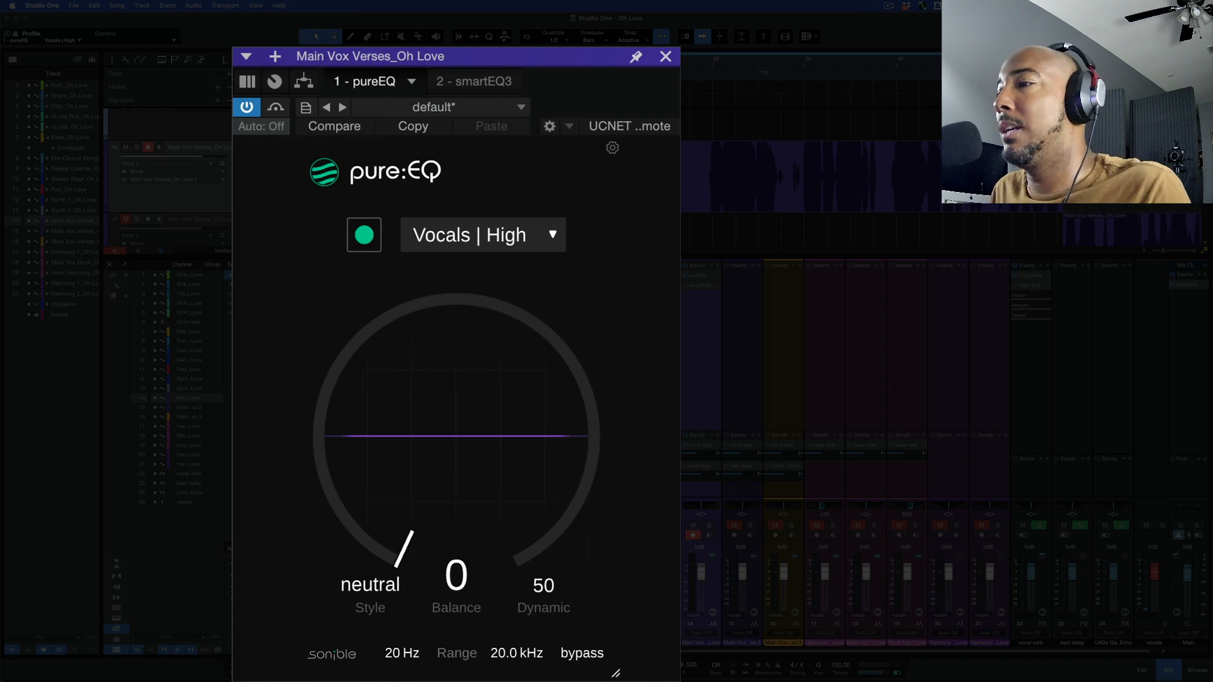
key(space)
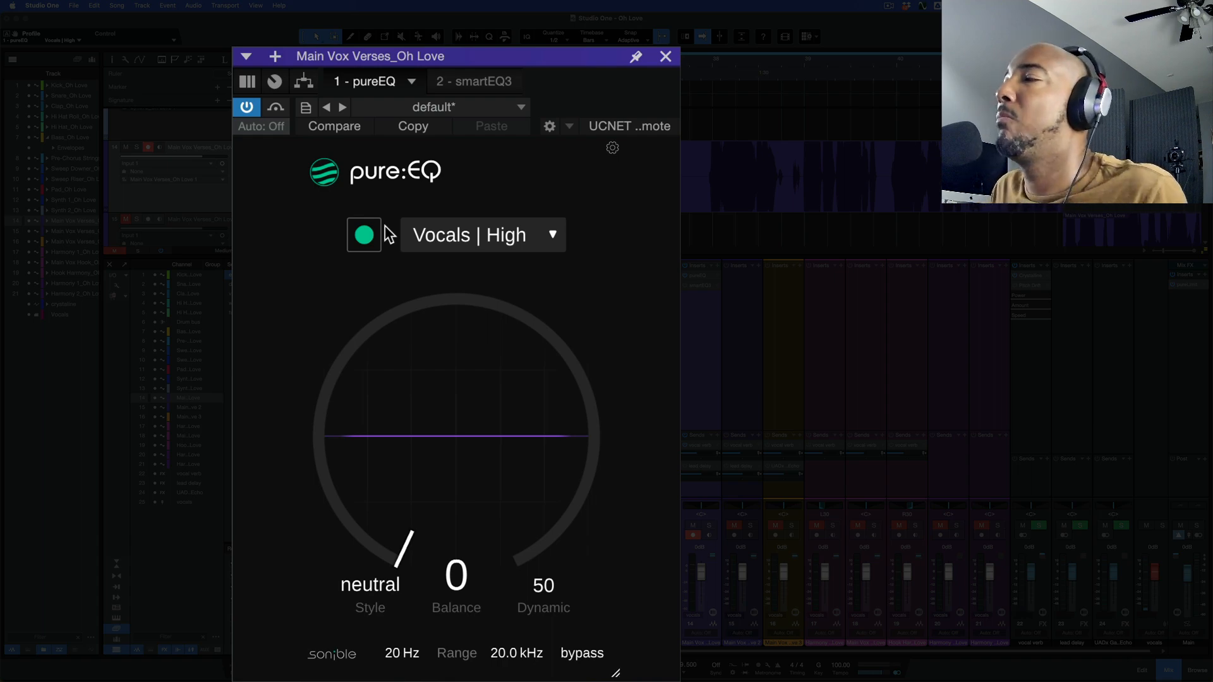
click(362, 234)
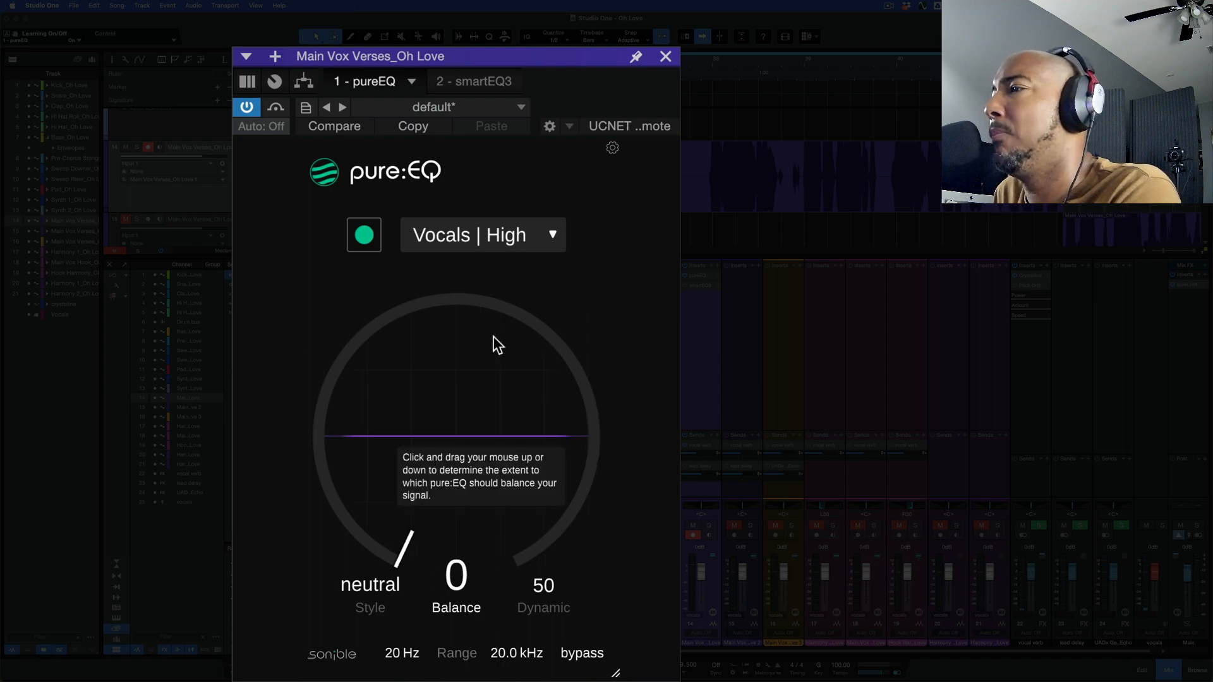
- Close the plug-in window and remove pureEQ from the Main Vox Verses channel's inserts
click(666, 56)
click(718, 276)
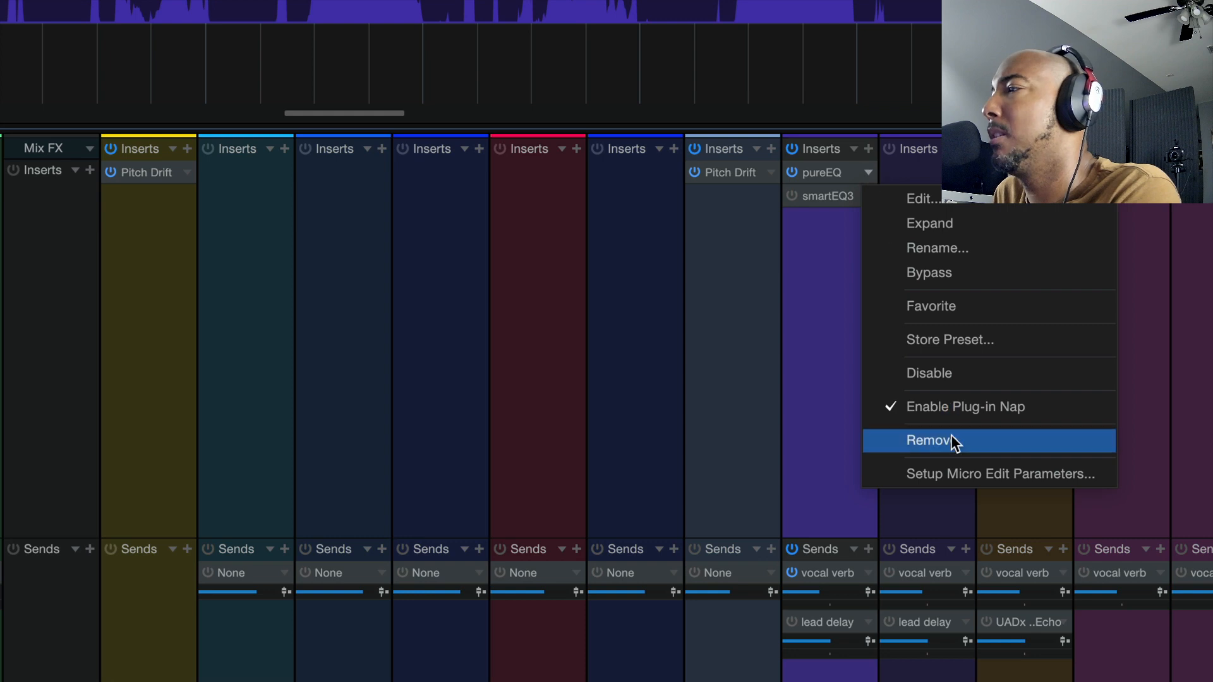
click(955, 442)
- Search the plug-ins for "pure" and insert a fresh pureEQ on the Main Vox Verses channel
click(868, 149)
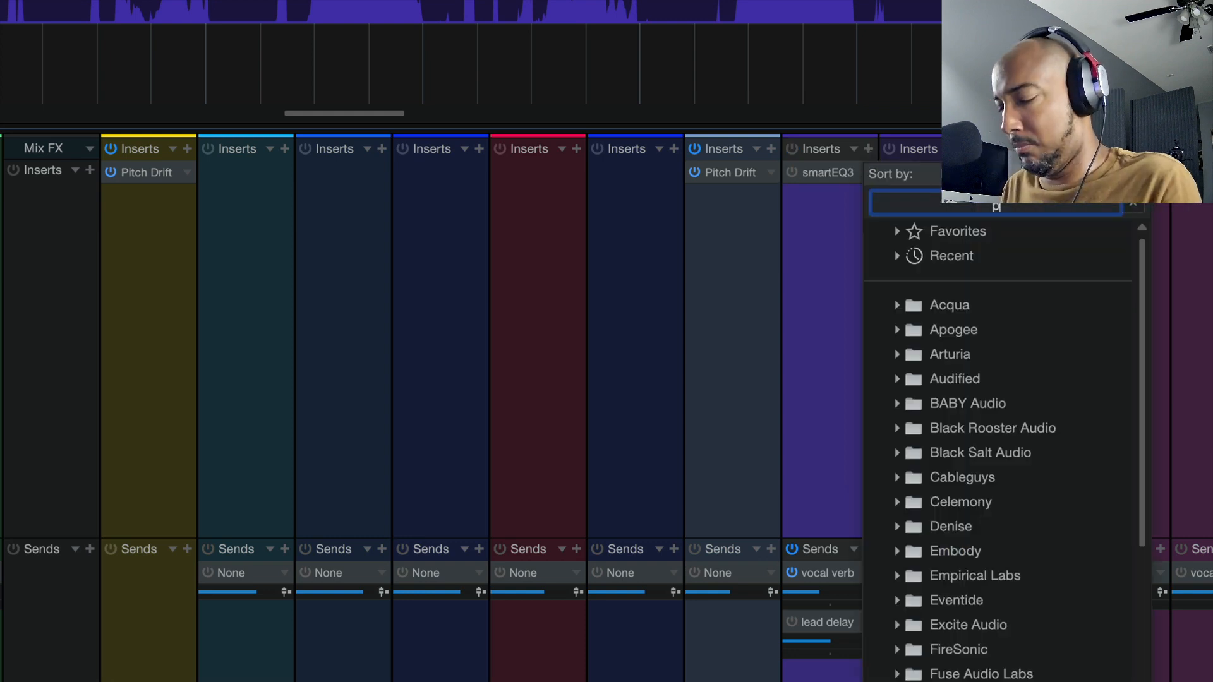
text(pre)
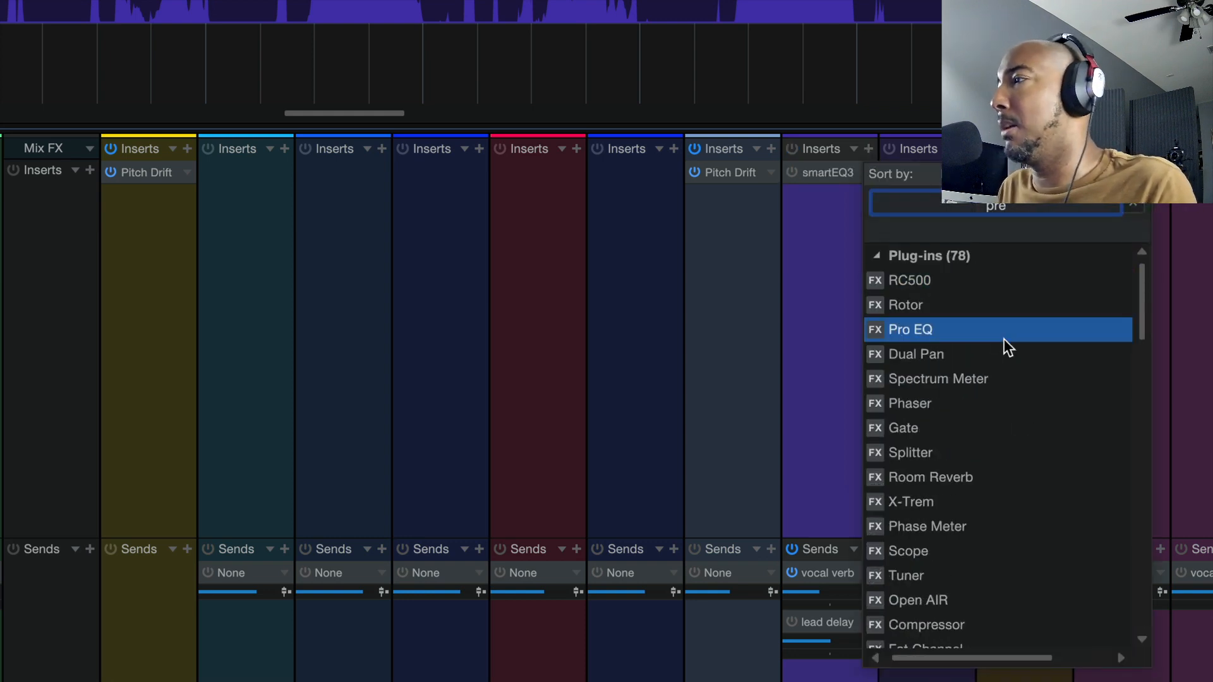
key(BackSpace)
key(BackSpace)
key(BackSpace)
text(pure)
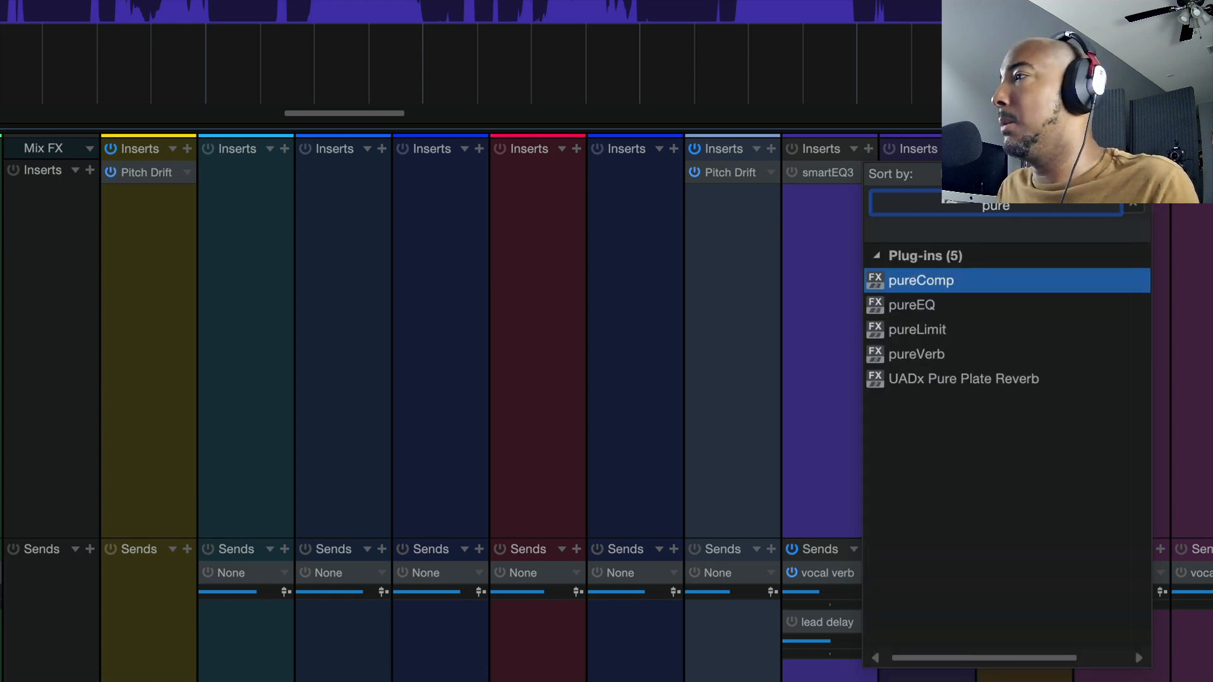
click(1014, 308)
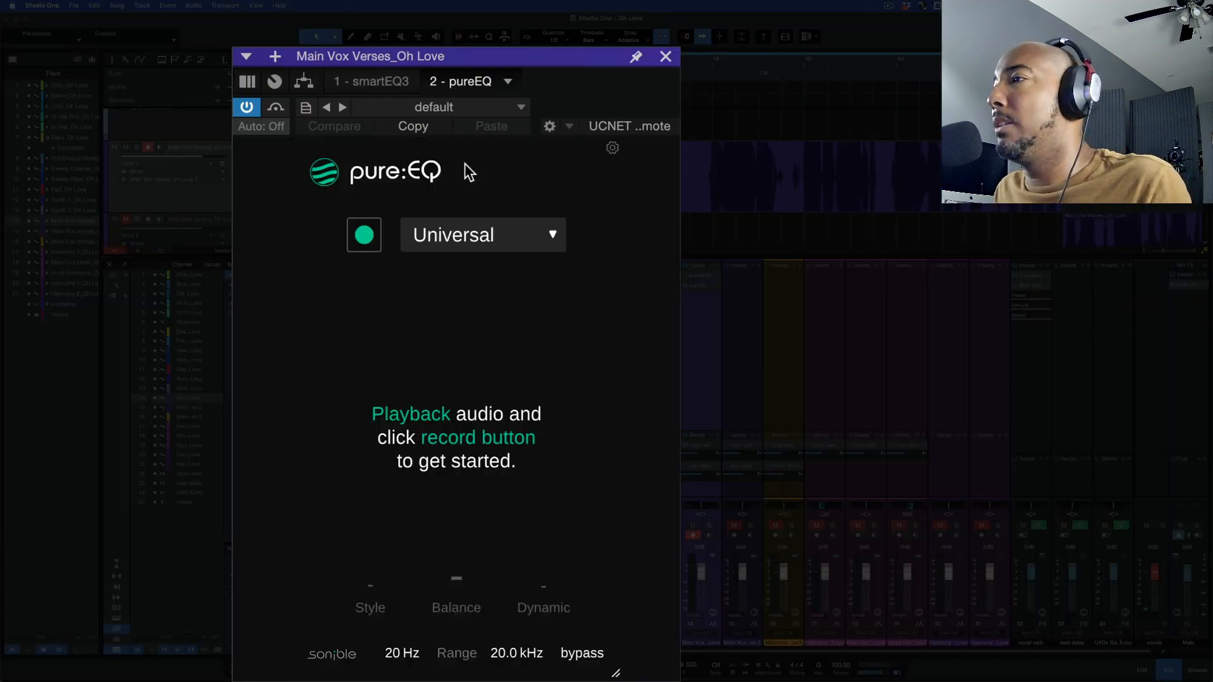
- Choose the Vocals | High profile in the new pureEQ and run its learning process on the vocal
click(530, 235)
scroll(504, 527, down, 2)
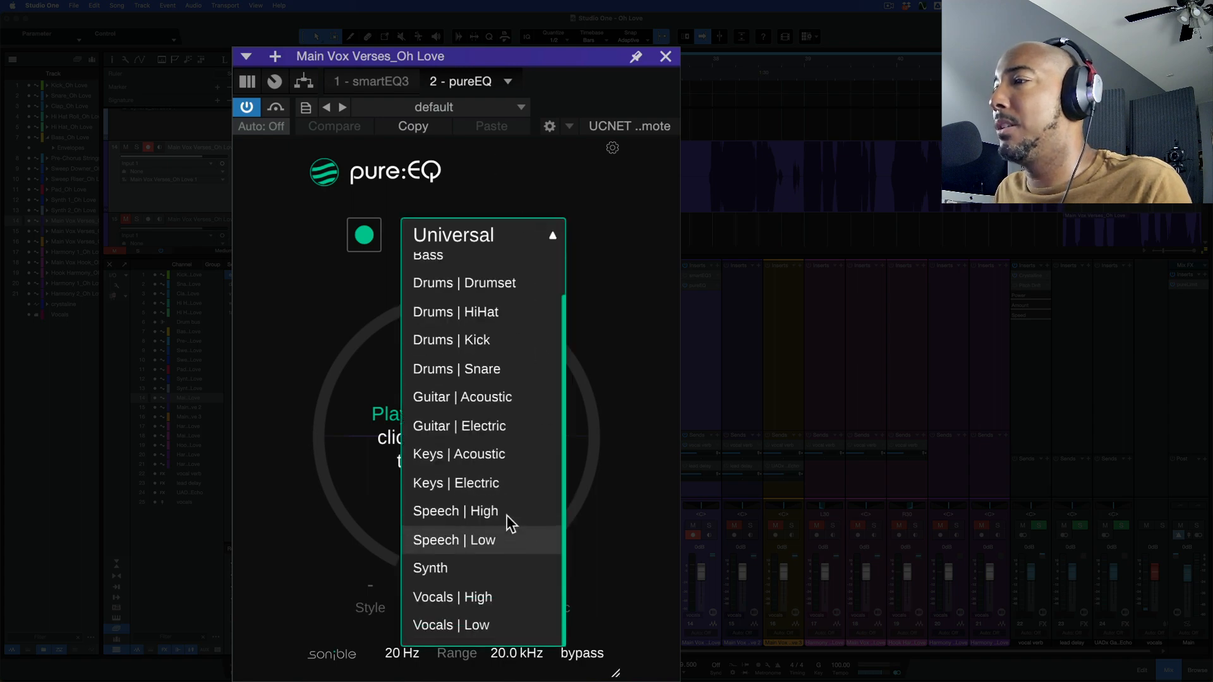
click(499, 600)
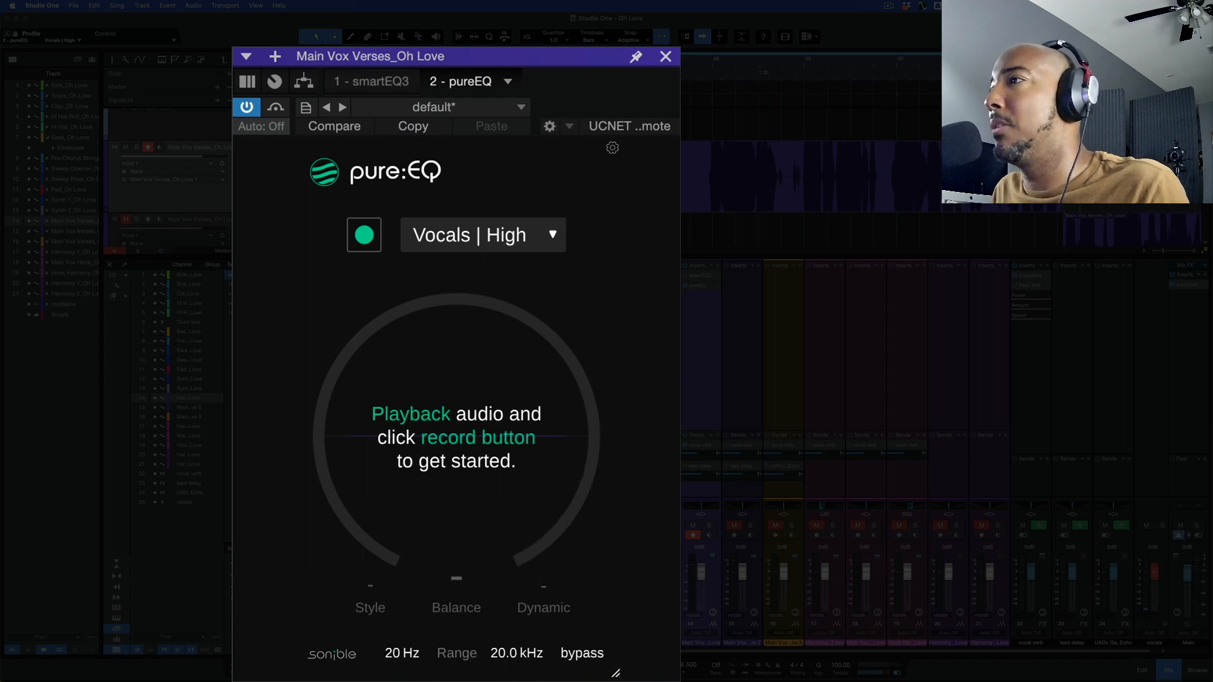
click(365, 236)
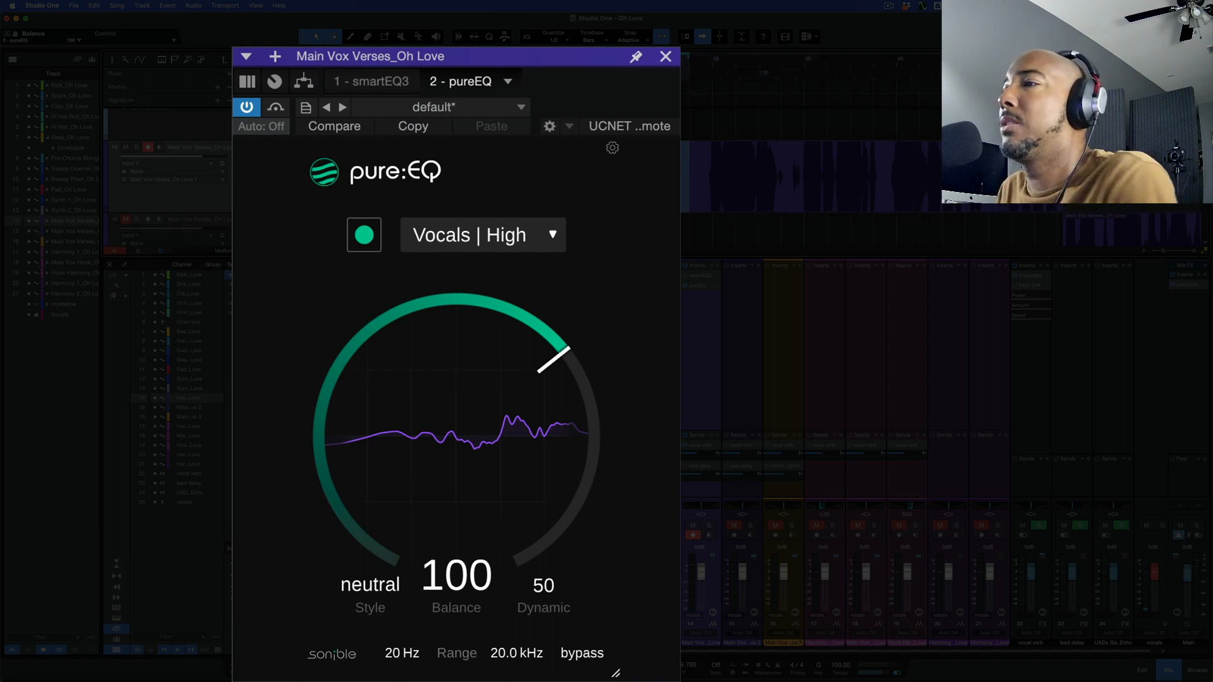
- Switch the plug-in's bypass on and off, and cycle through the Style options back to neutral
click(587, 653)
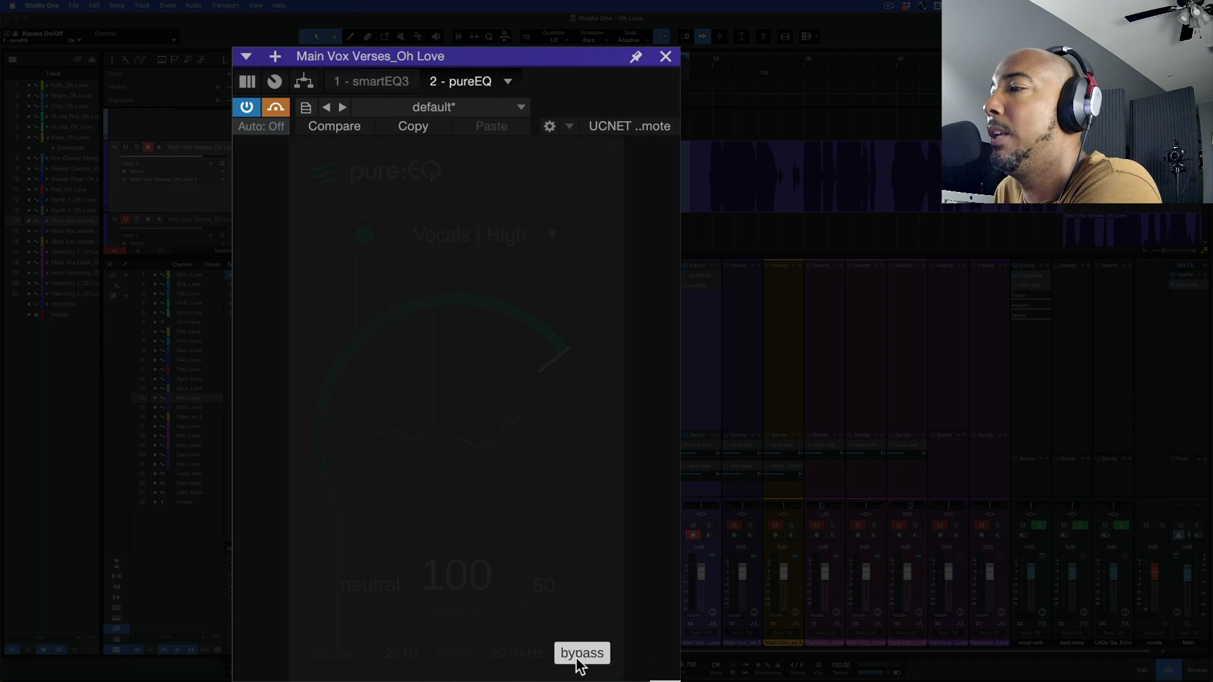
click(578, 655)
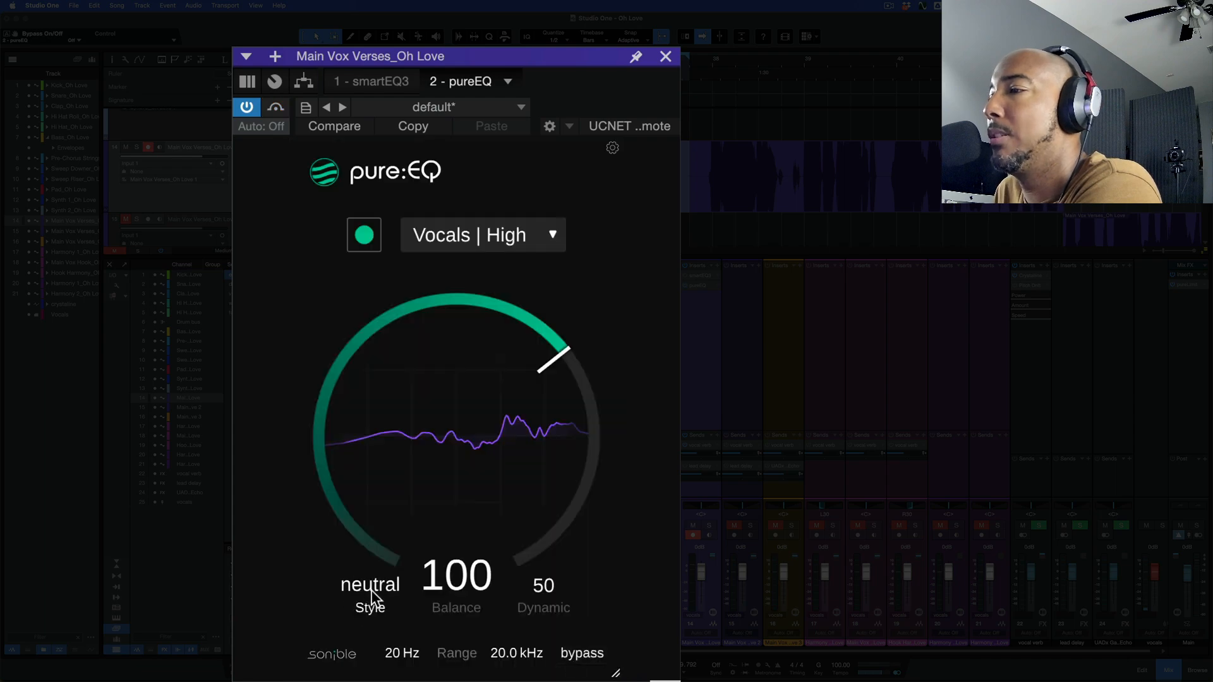
click(370, 593)
click(363, 596)
click(363, 596)
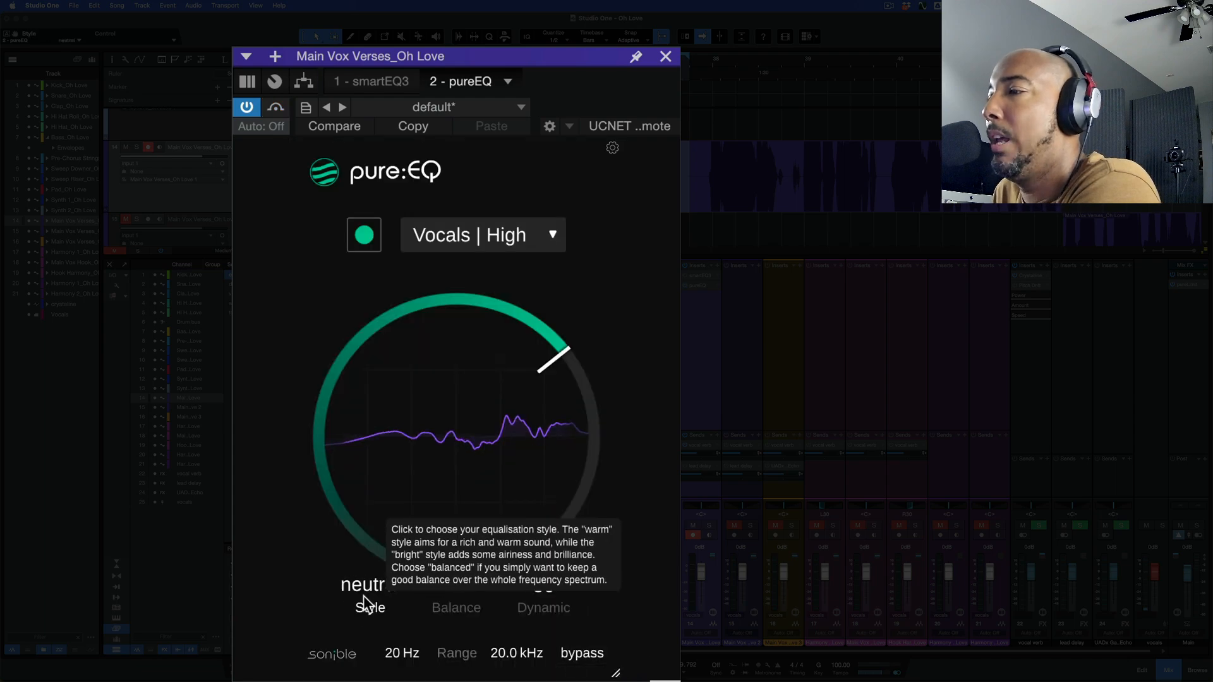
click(362, 596)
click(362, 591)
click(365, 587)
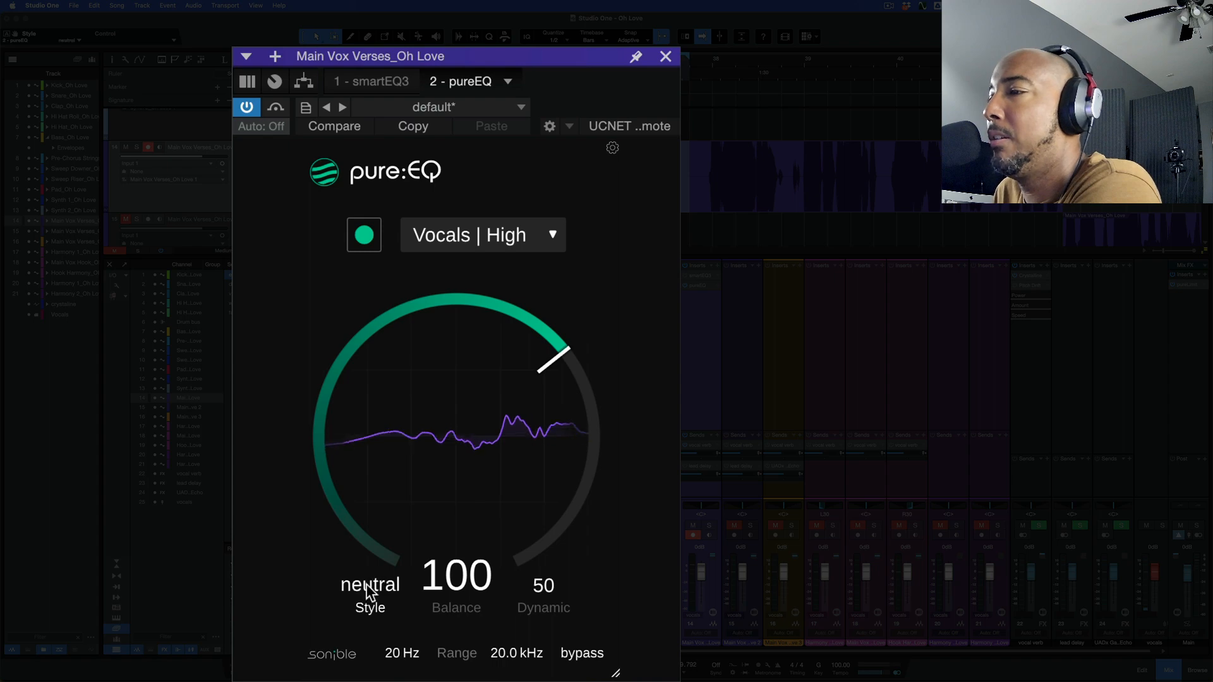
- Raise the Balance to 150
drag(463, 458, 470, 333)
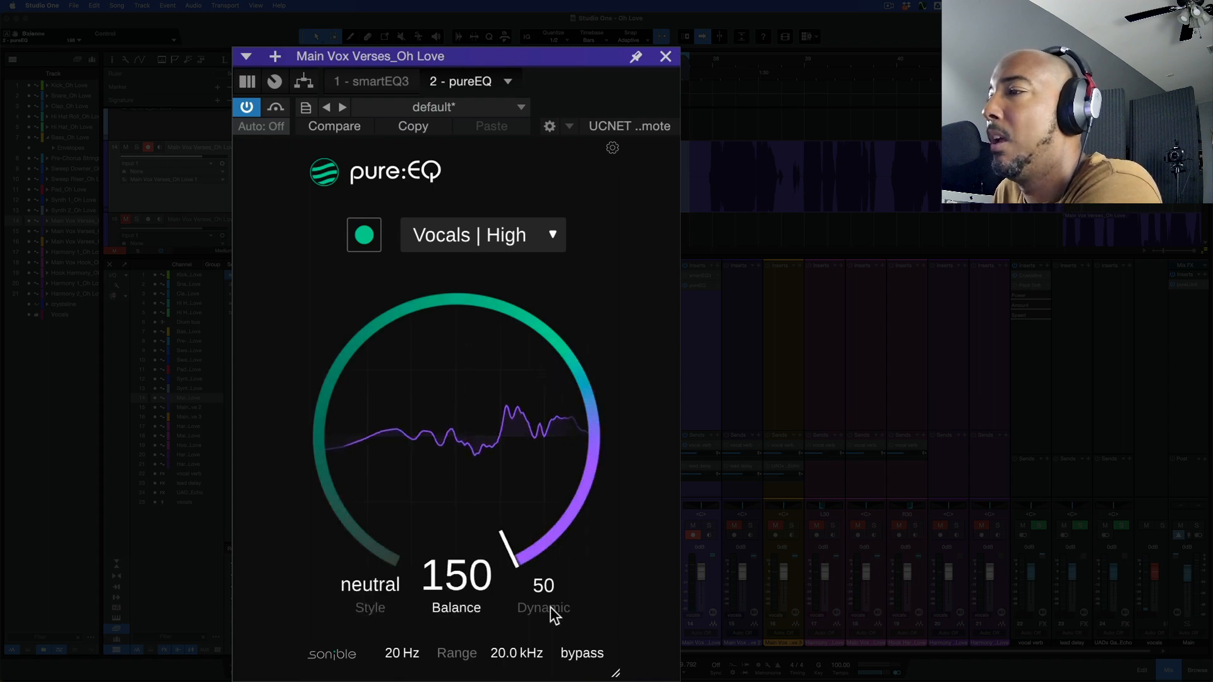
- Compare the vocal with the EQ bypassed and active, and audition the bright and warm styles before returning to neutral
click(582, 653)
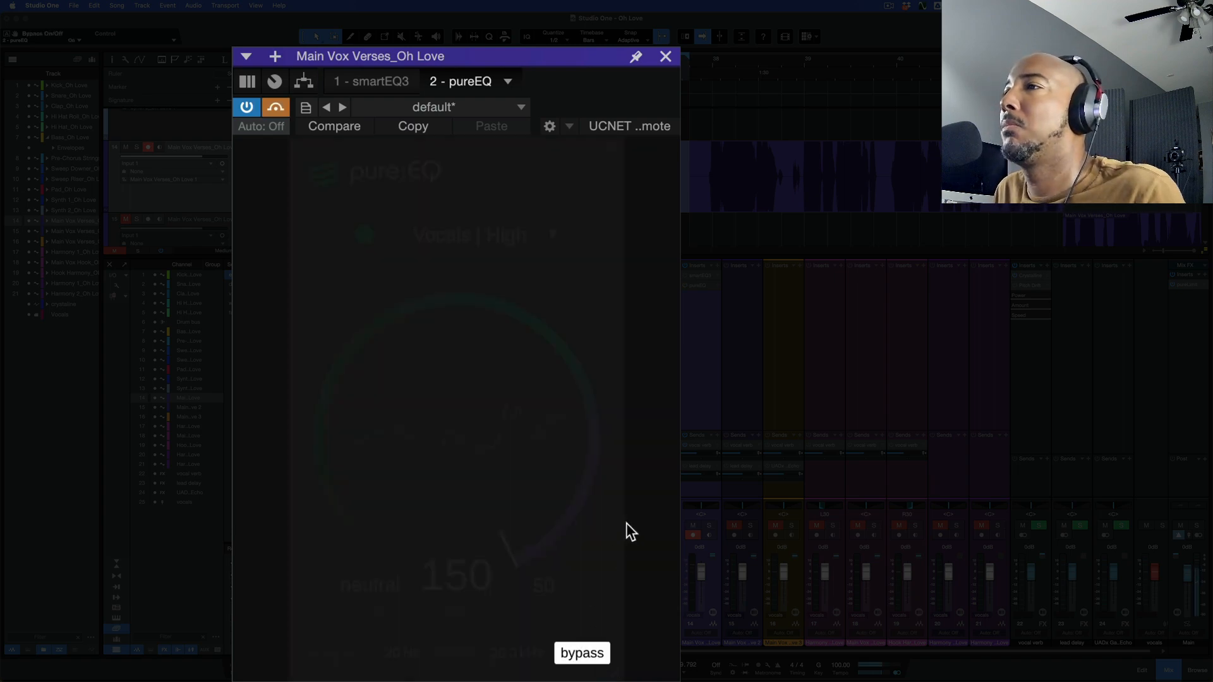
click(582, 656)
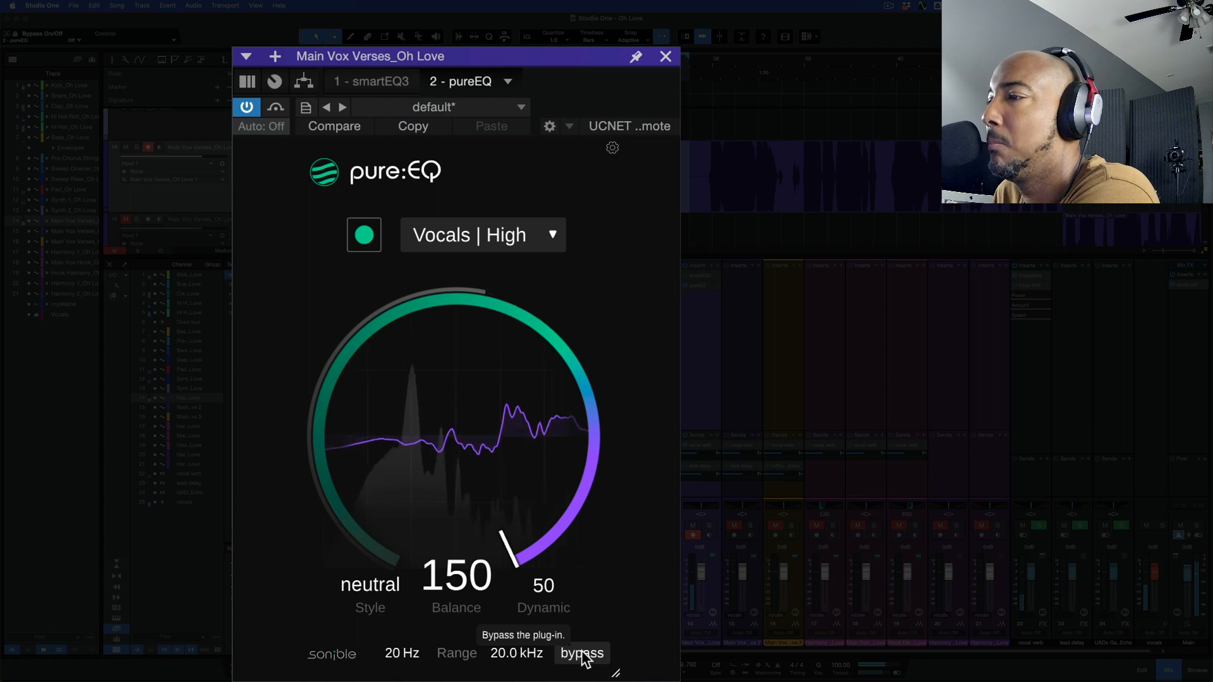
click(368, 592)
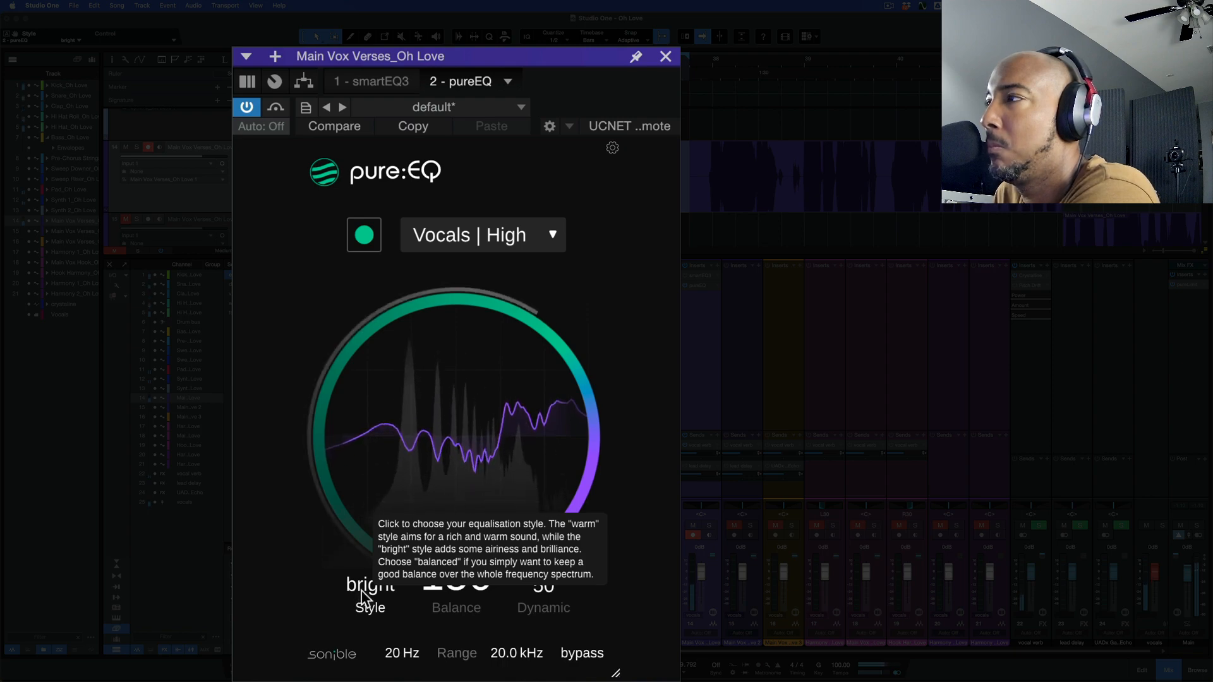
click(364, 594)
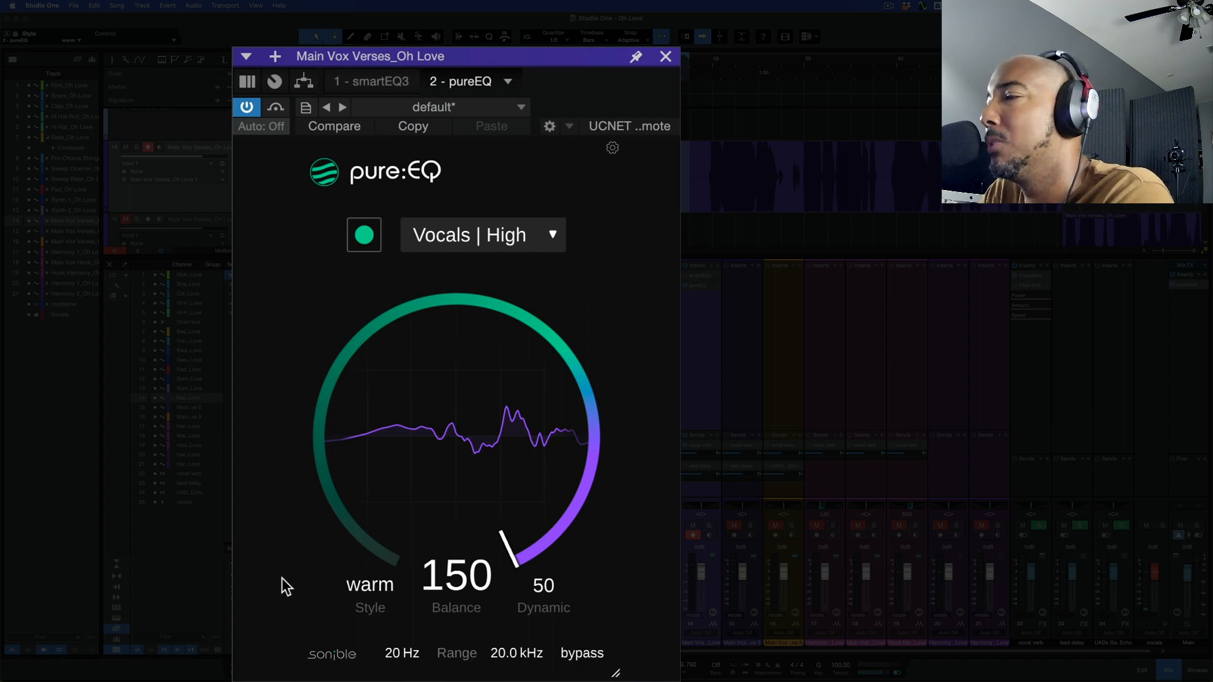
click(385, 603)
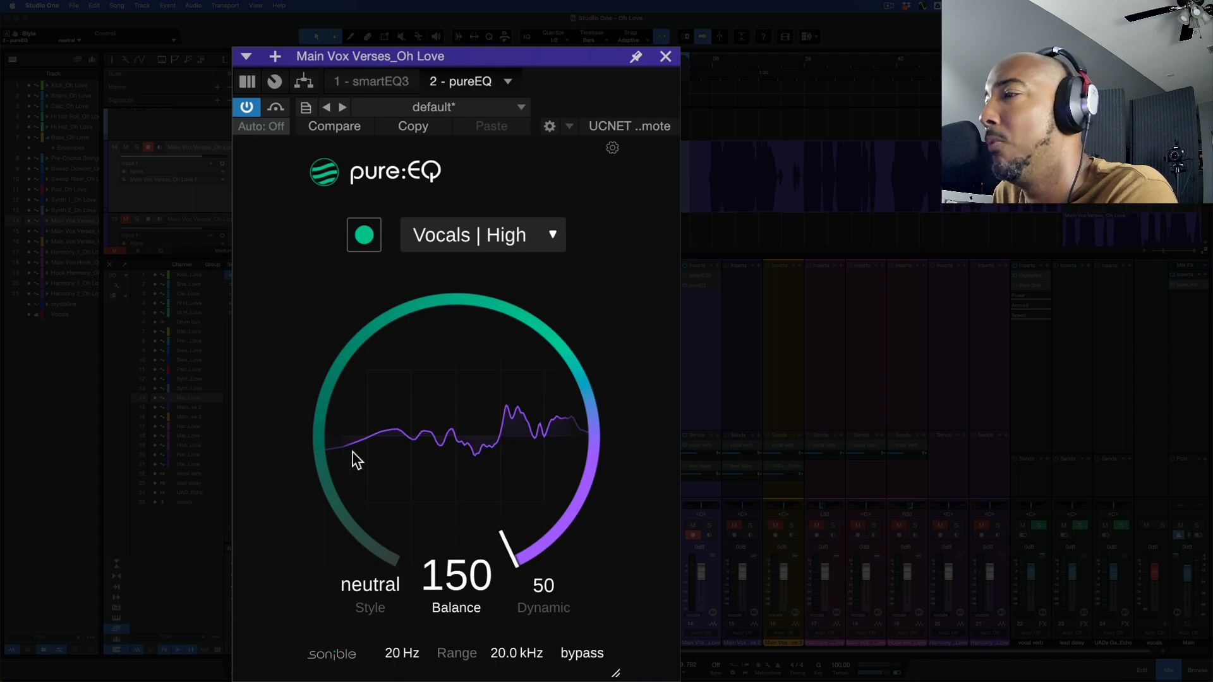
- Audition the vocal with Dynamic at 100 and at 0, and raise Dynamic again from 0
drag(555, 597, 515, 590)
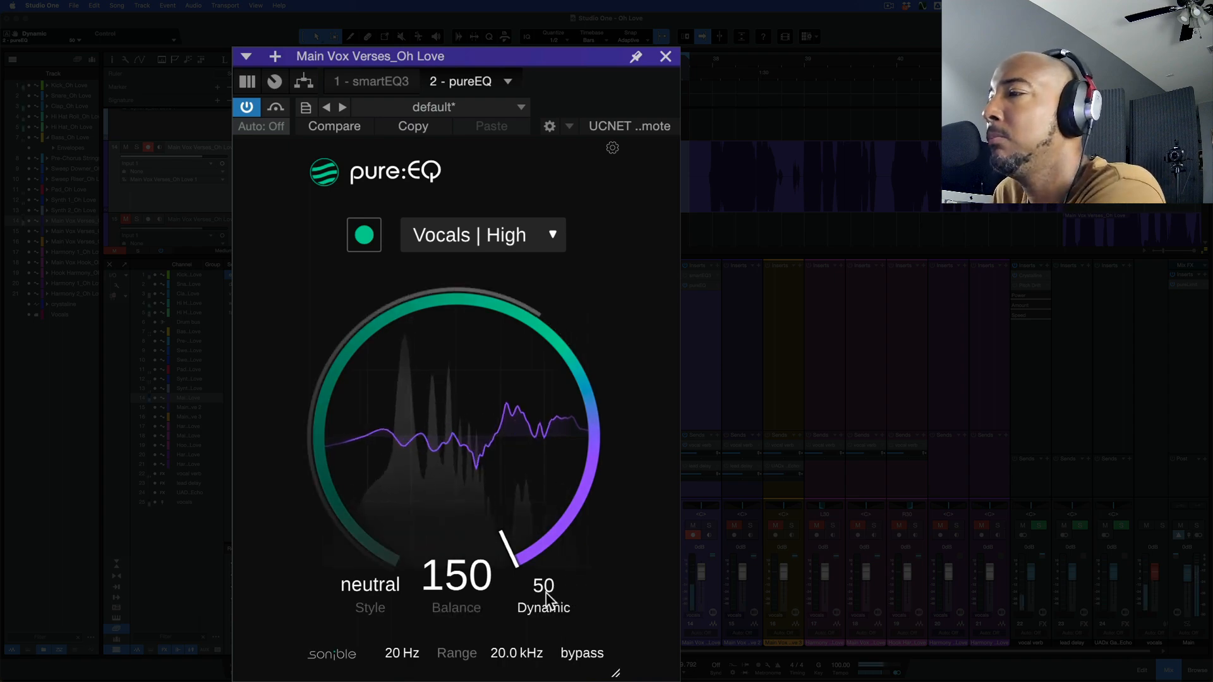
drag(547, 596, 548, 437)
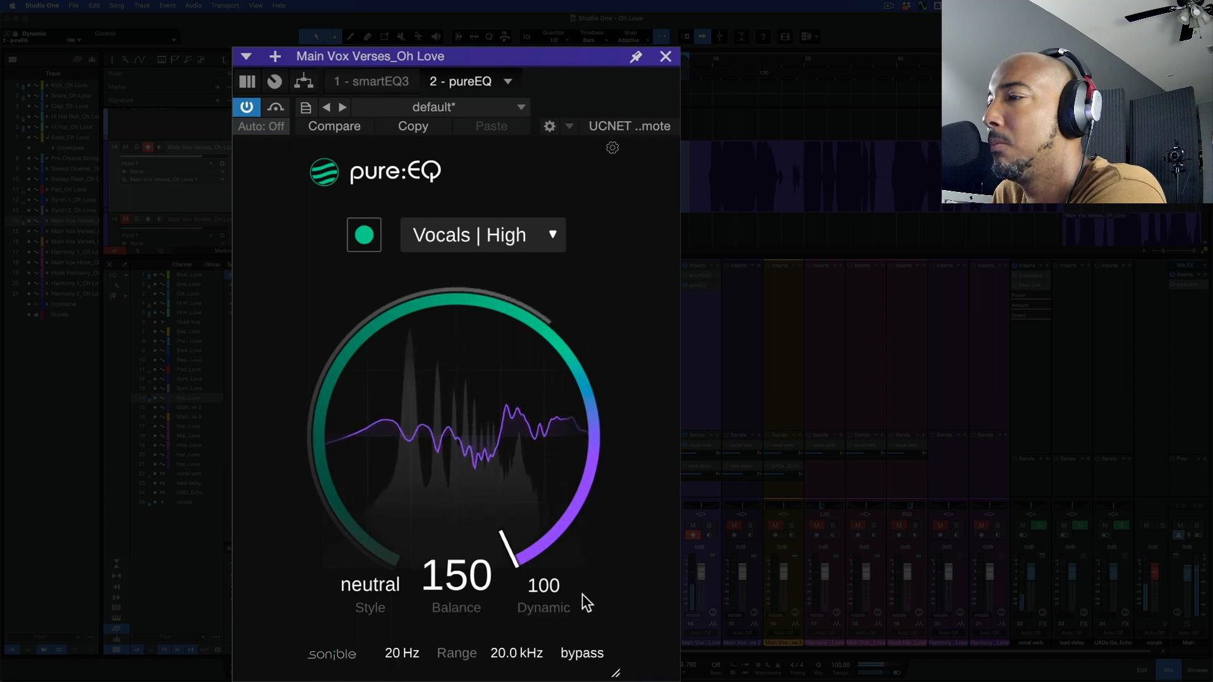
drag(549, 607, 550, 663)
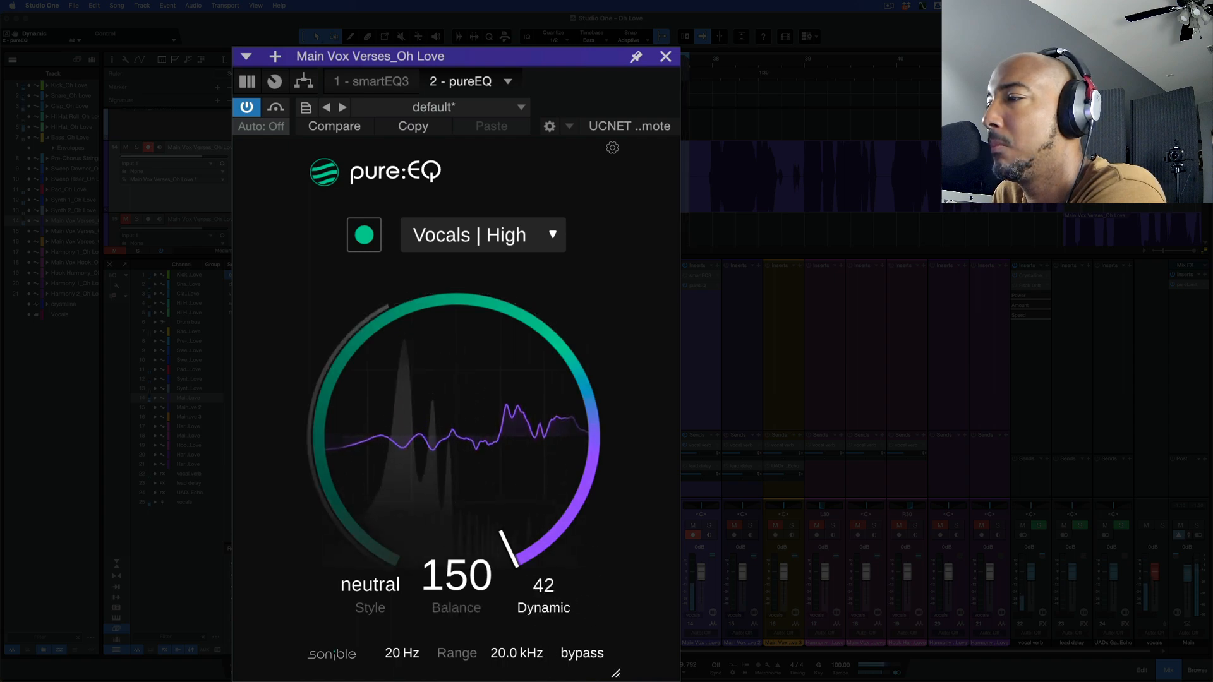
drag(545, 569, 545, 637)
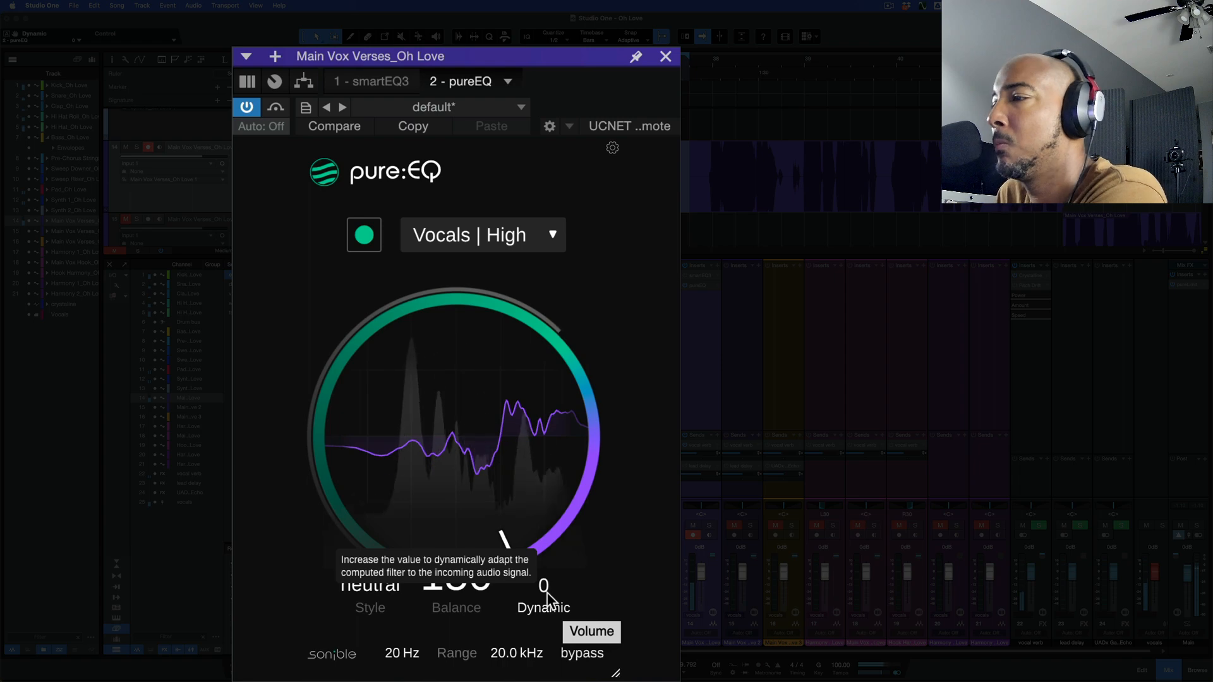
drag(546, 591, 546, 479)
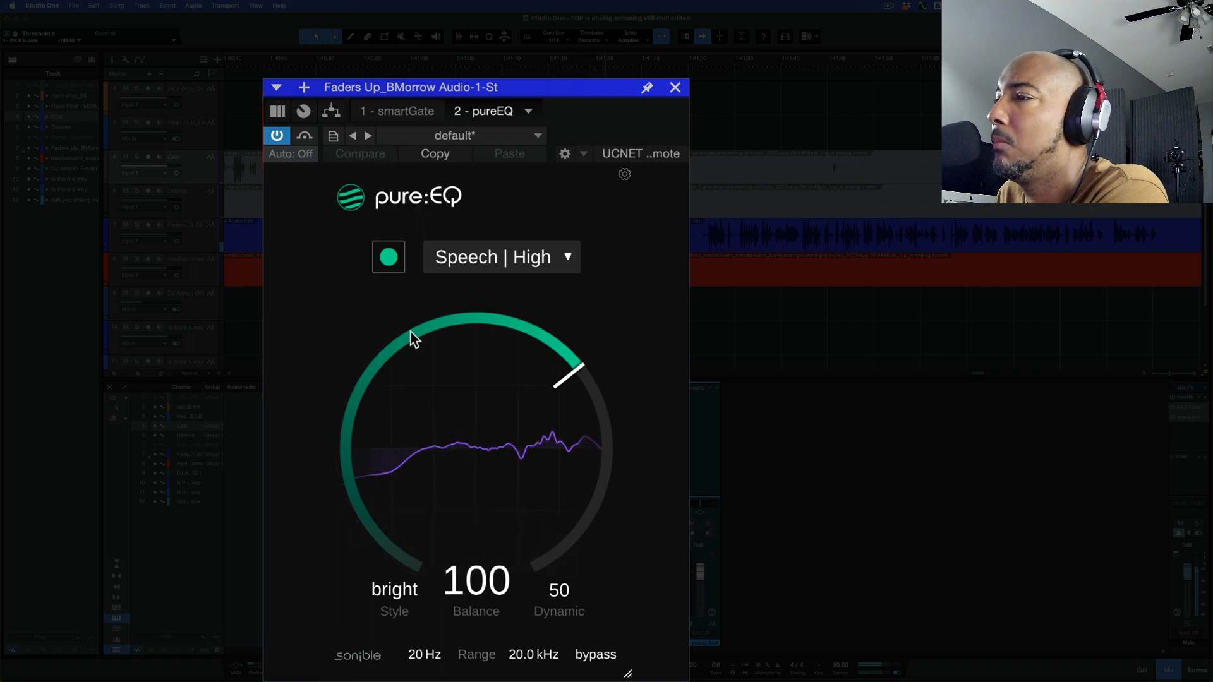
- Bypass and re-enable the pure:EQ on the Faders Up speech channel twice to compare the processed and unprocessed sound
click(596, 656)
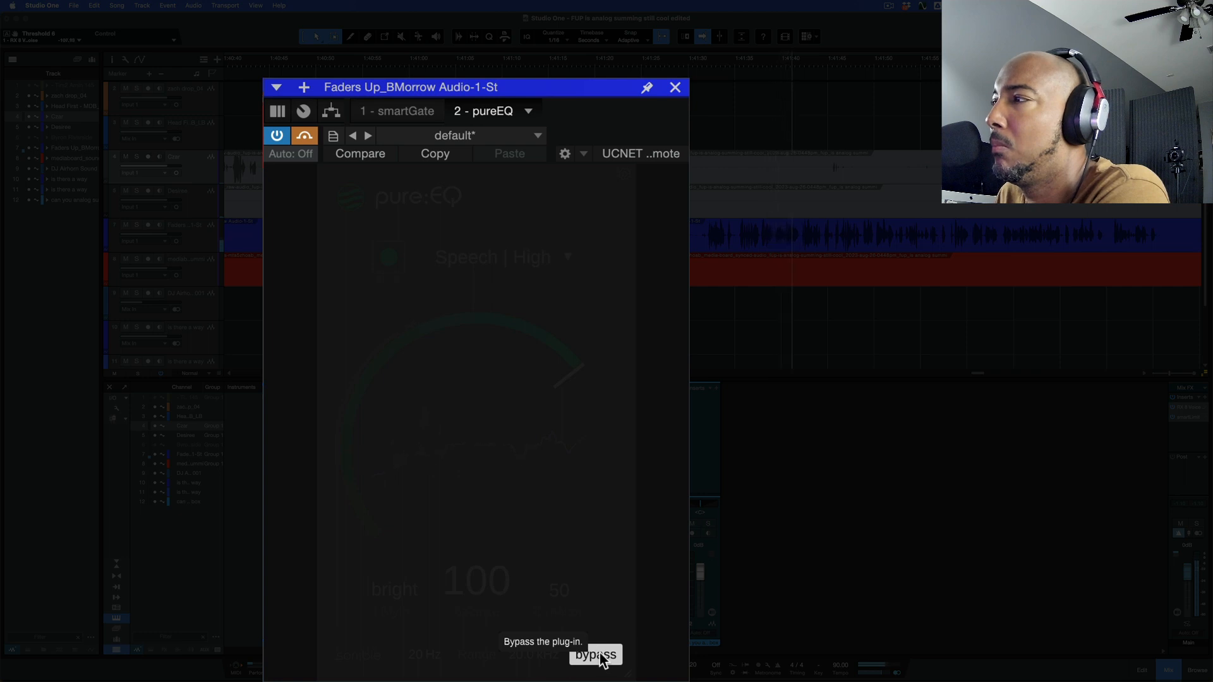
click(598, 655)
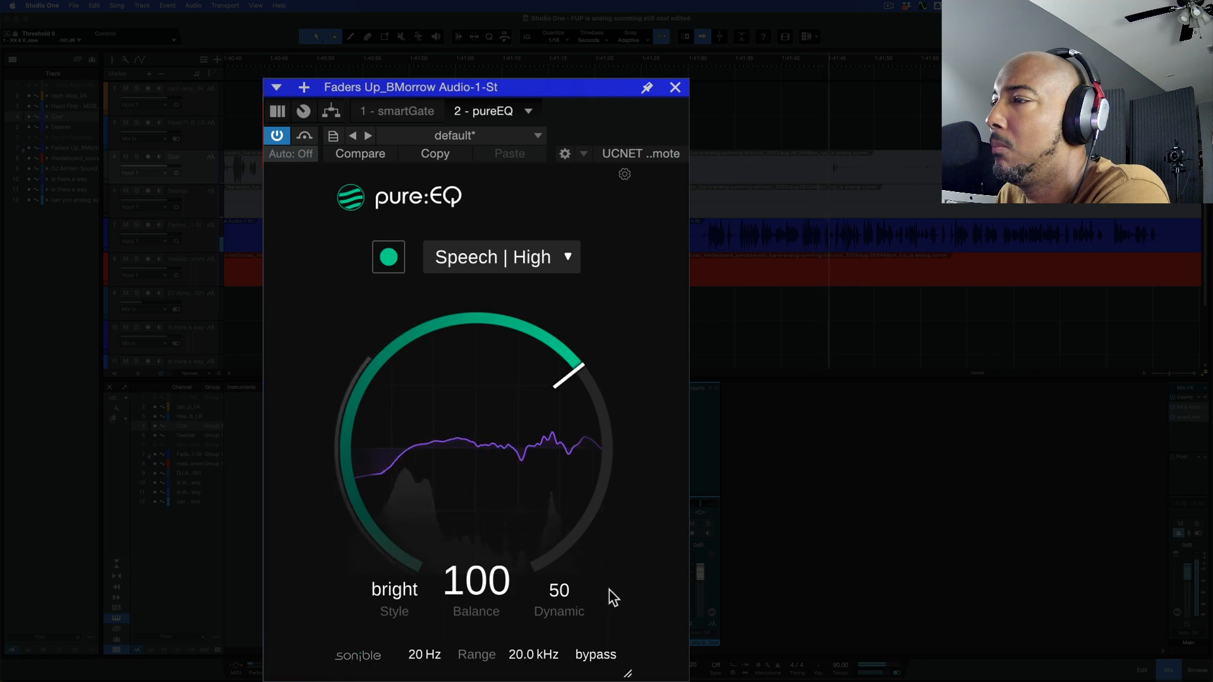
click(595, 657)
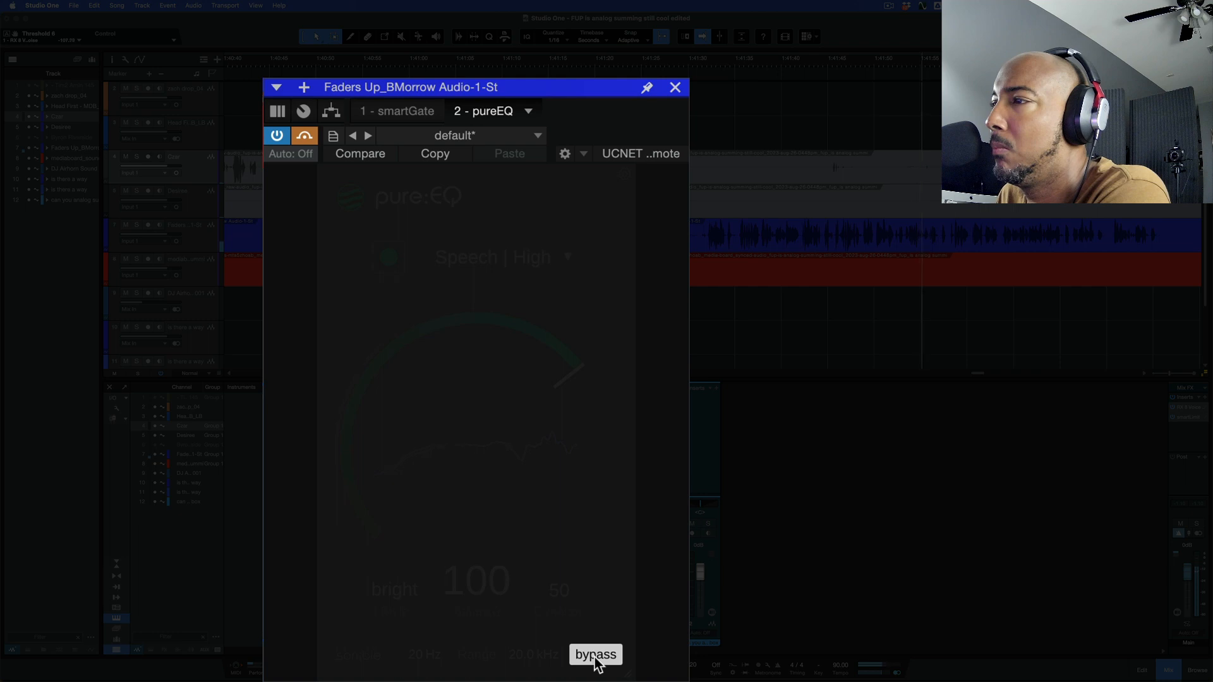
click(594, 658)
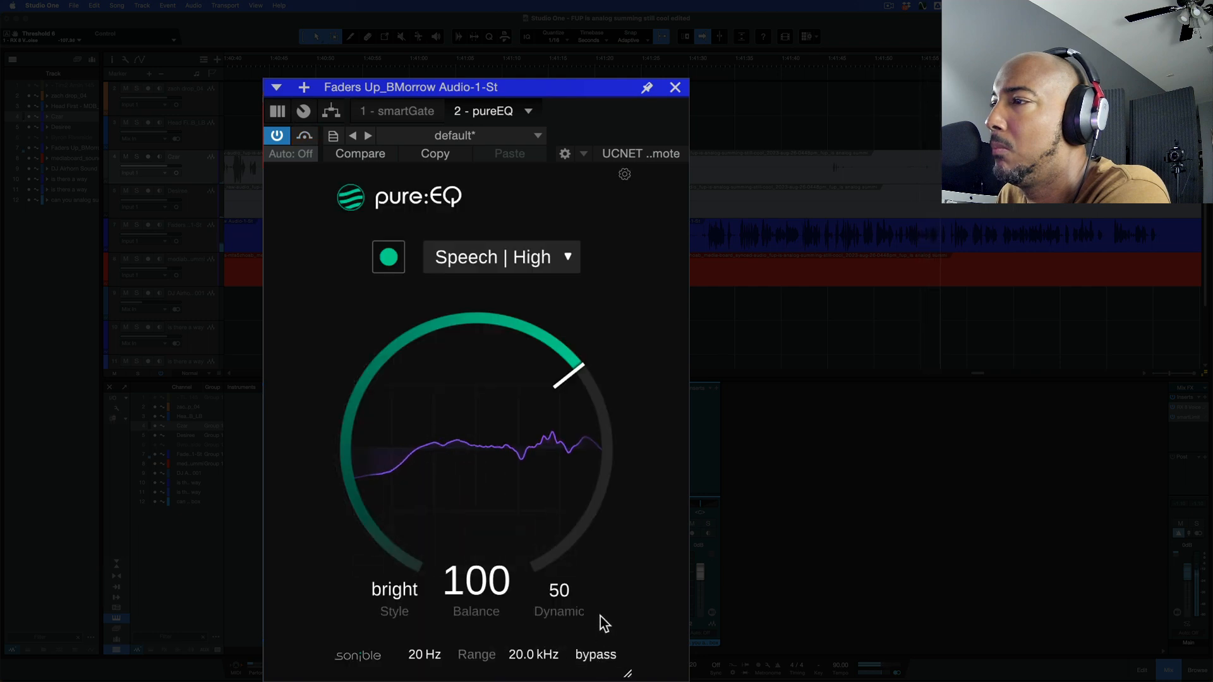
- Audition the warm and neutral styles on the Faders Up speech channel and return Style to bright
click(393, 608)
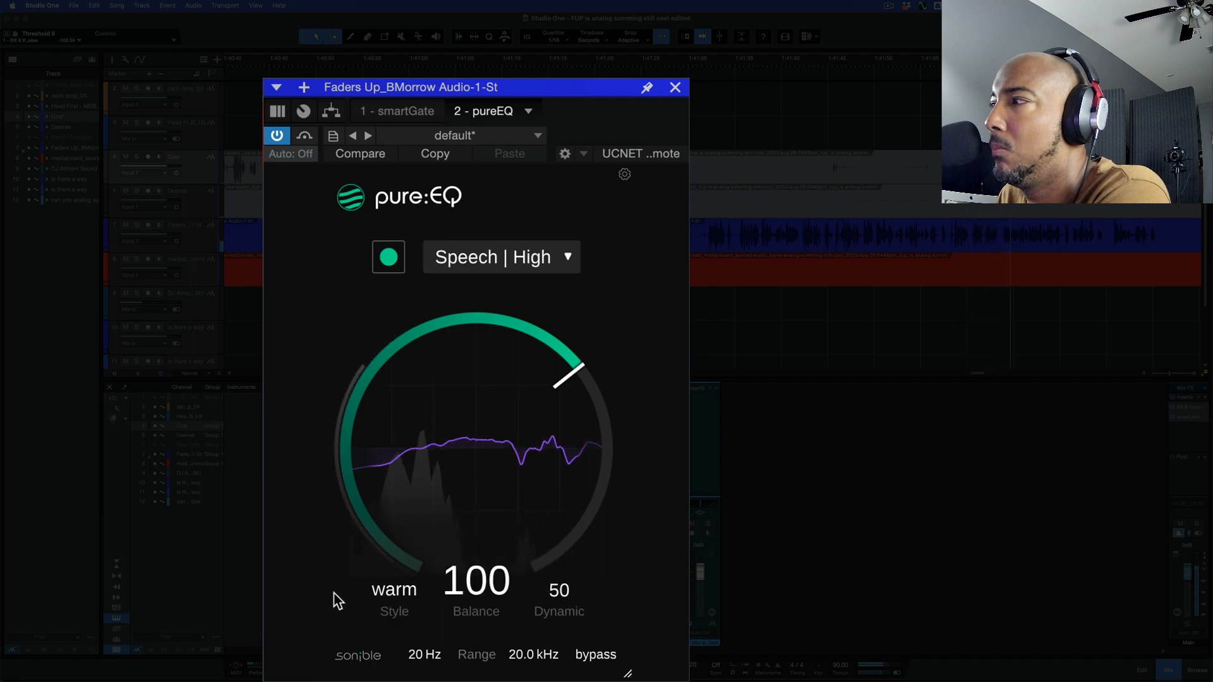
click(393, 606)
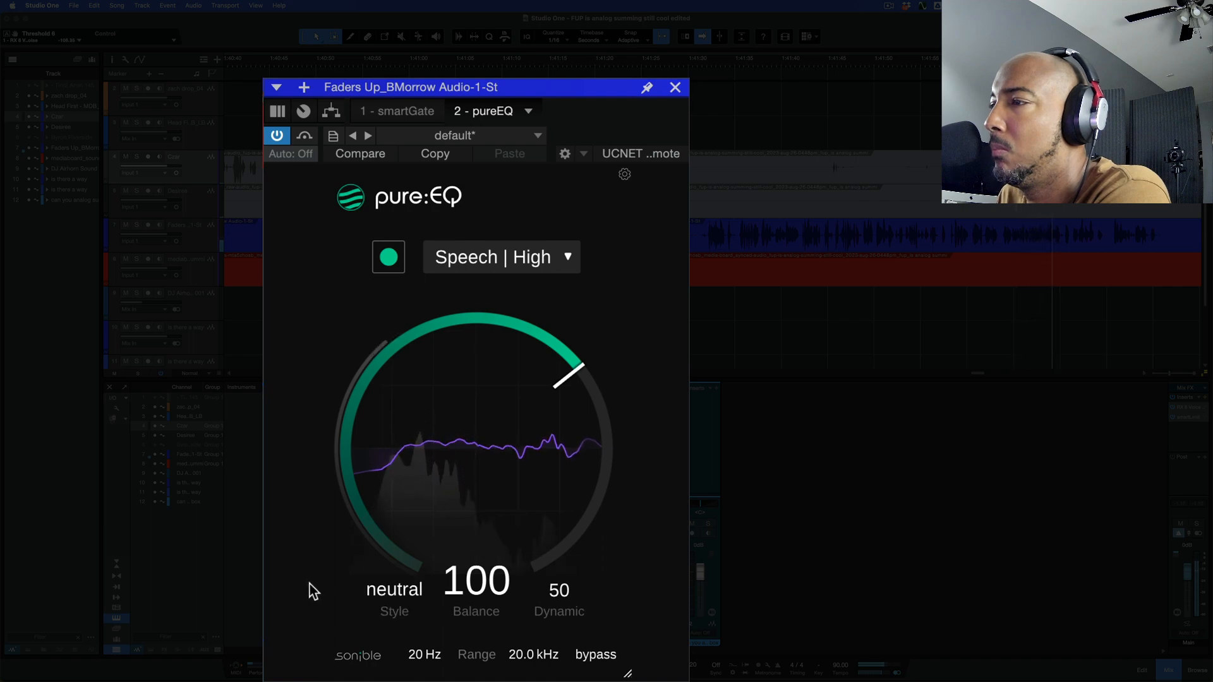
click(369, 599)
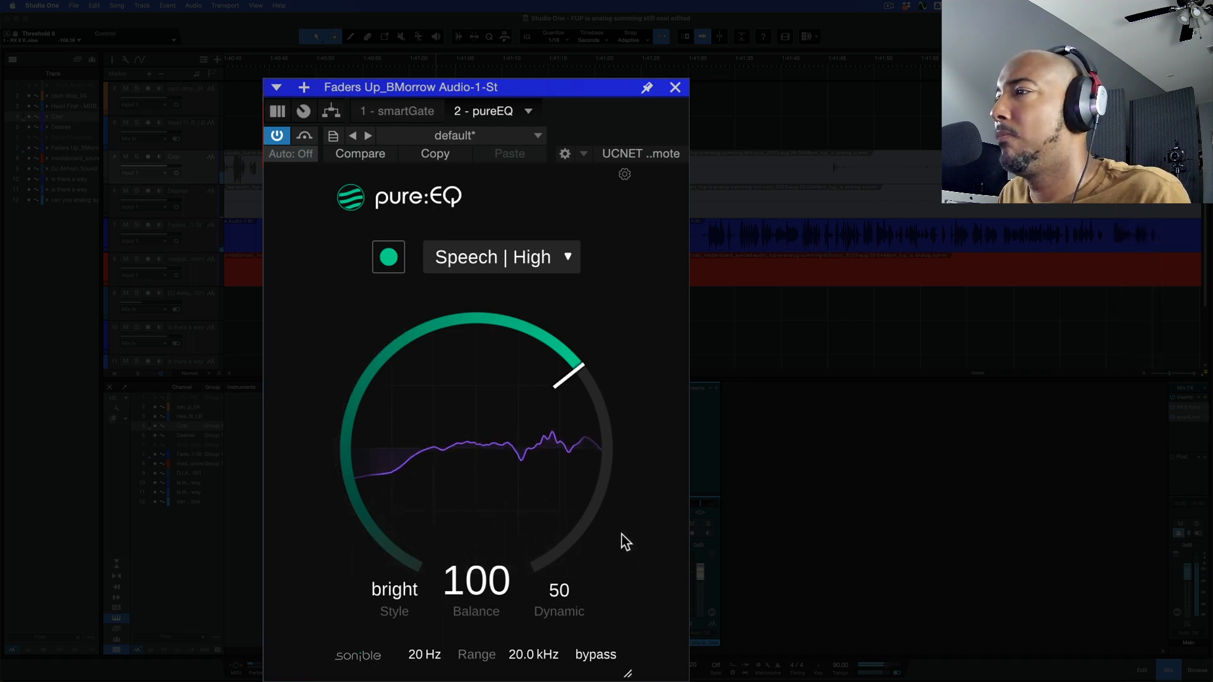
- Close the Faders Up plug-in window and open the pureEQ on the grey speech channel, moving its window aside
click(676, 89)
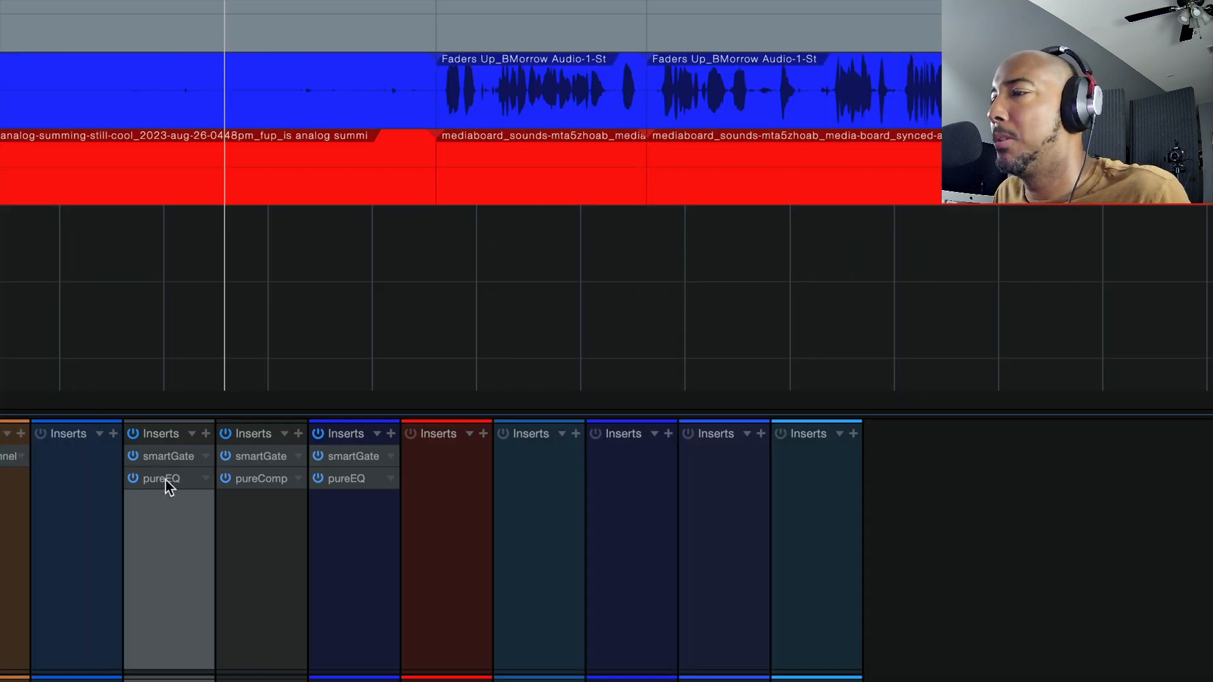
click(163, 479)
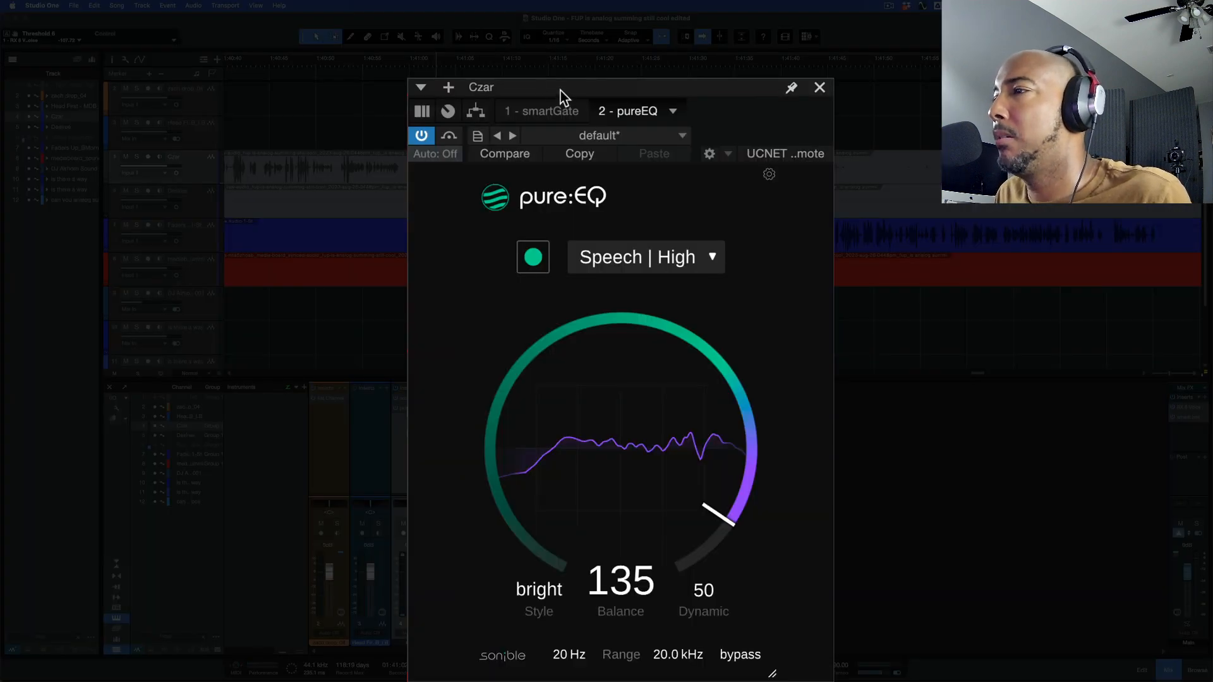
drag(560, 89, 447, 89)
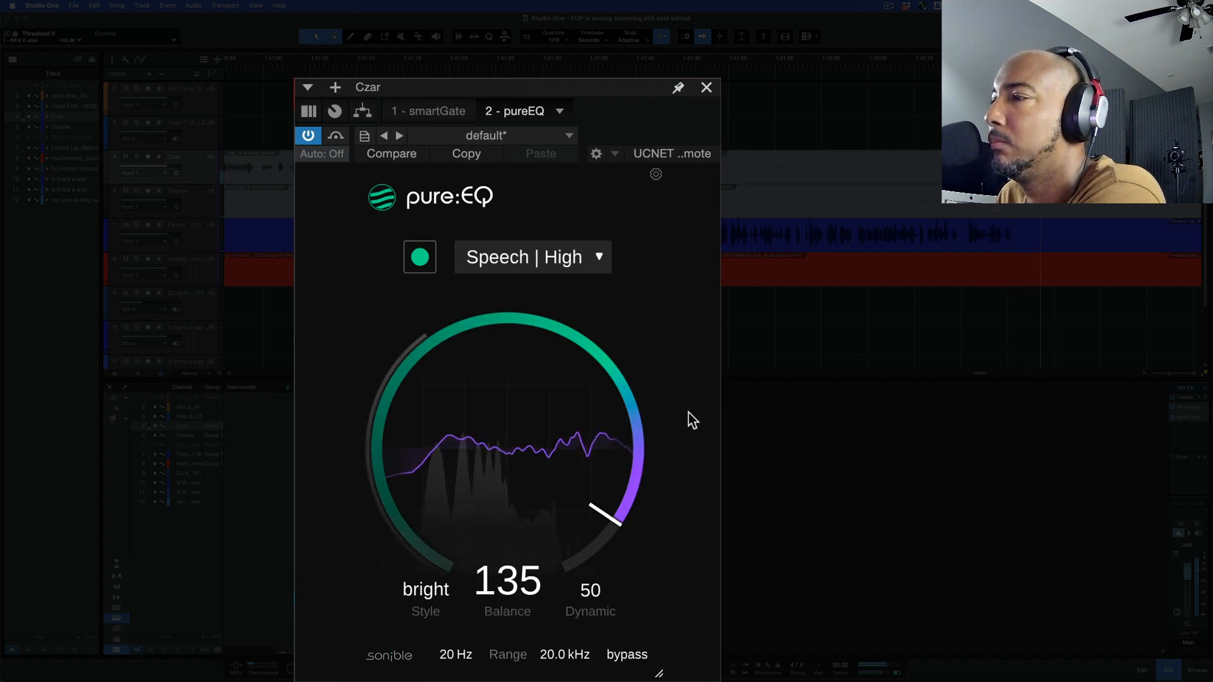
- Compare the grey channel's speech with the EQ bypassed and active, and cycle Style through warm and neutral back to bright
click(637, 659)
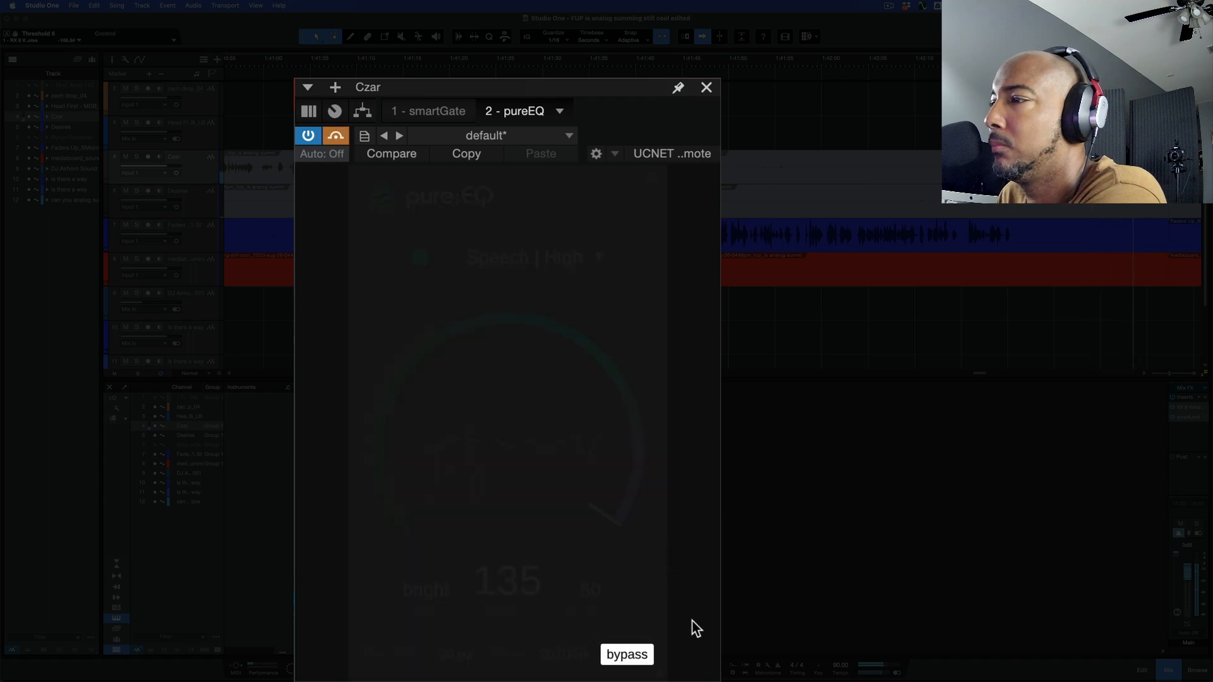
click(629, 656)
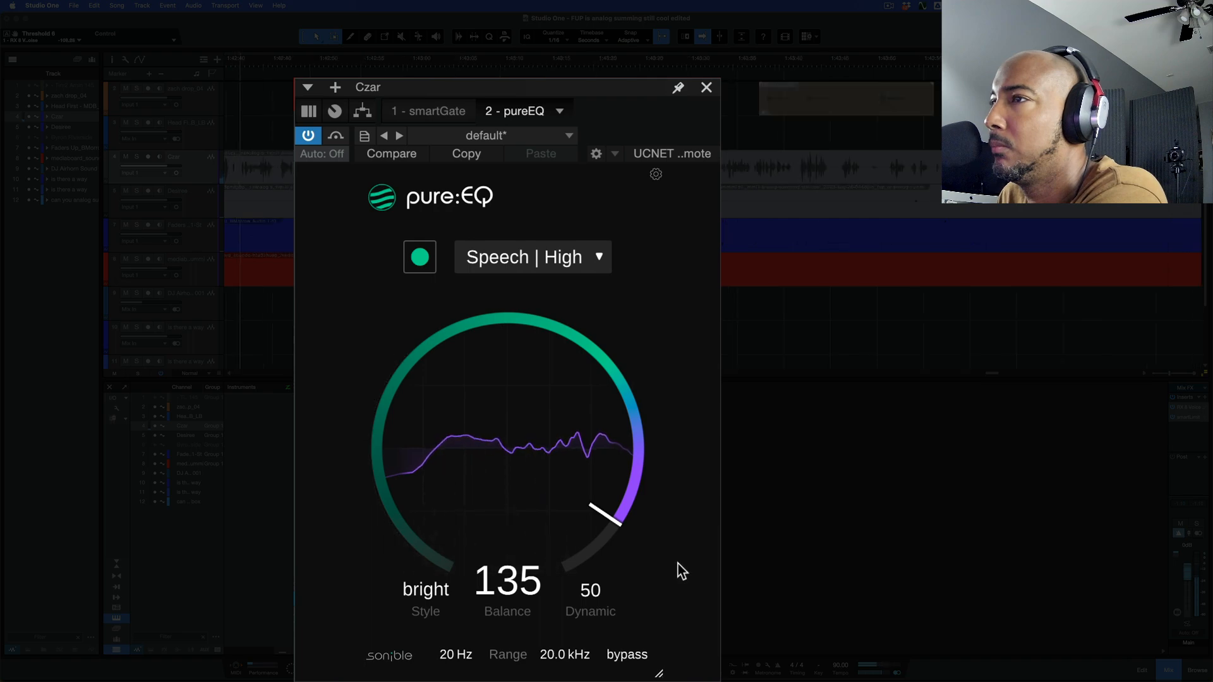
click(427, 591)
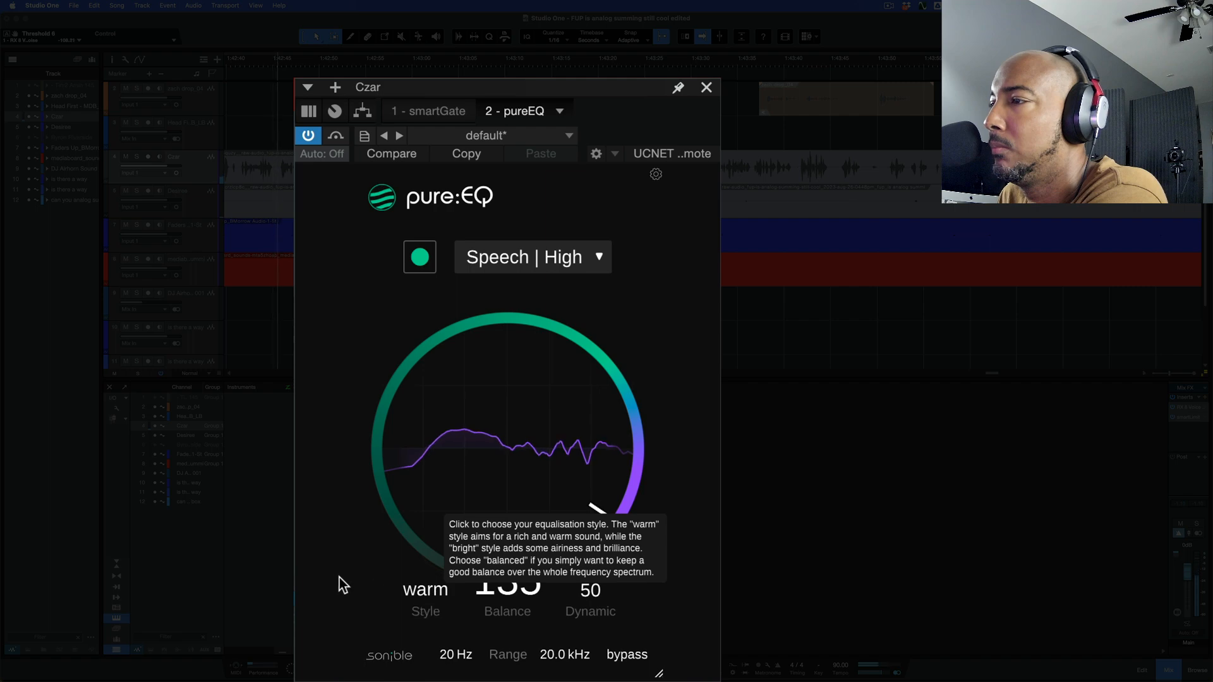
click(428, 591)
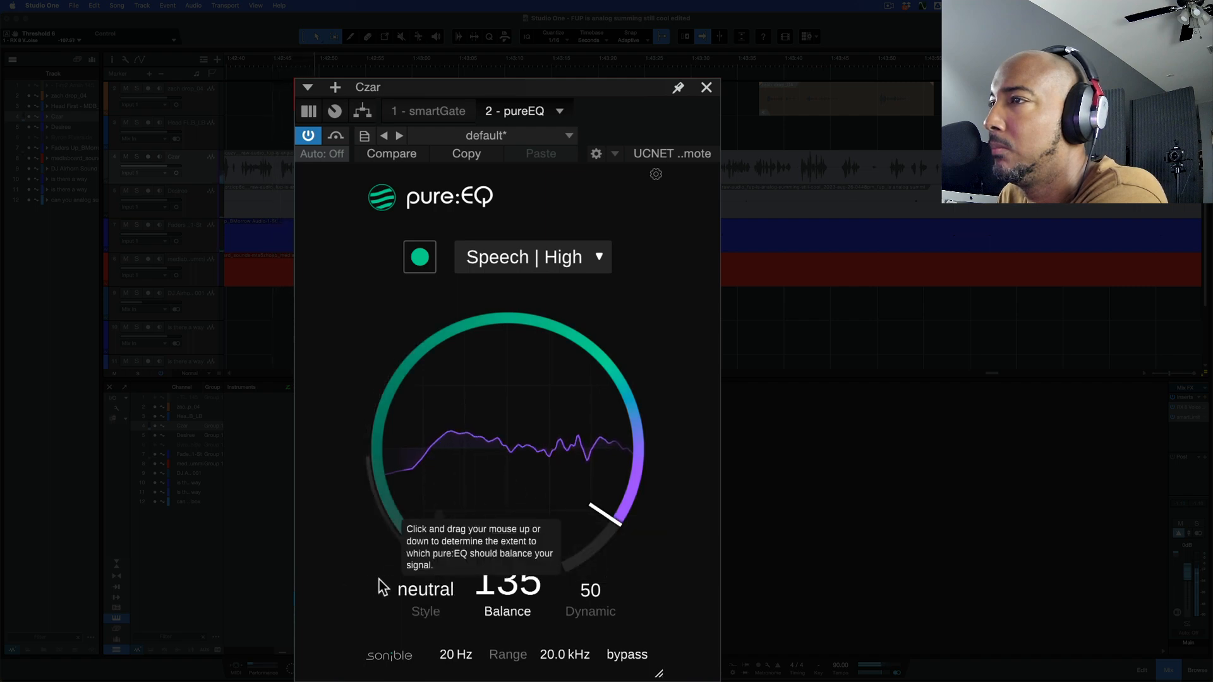
click(414, 591)
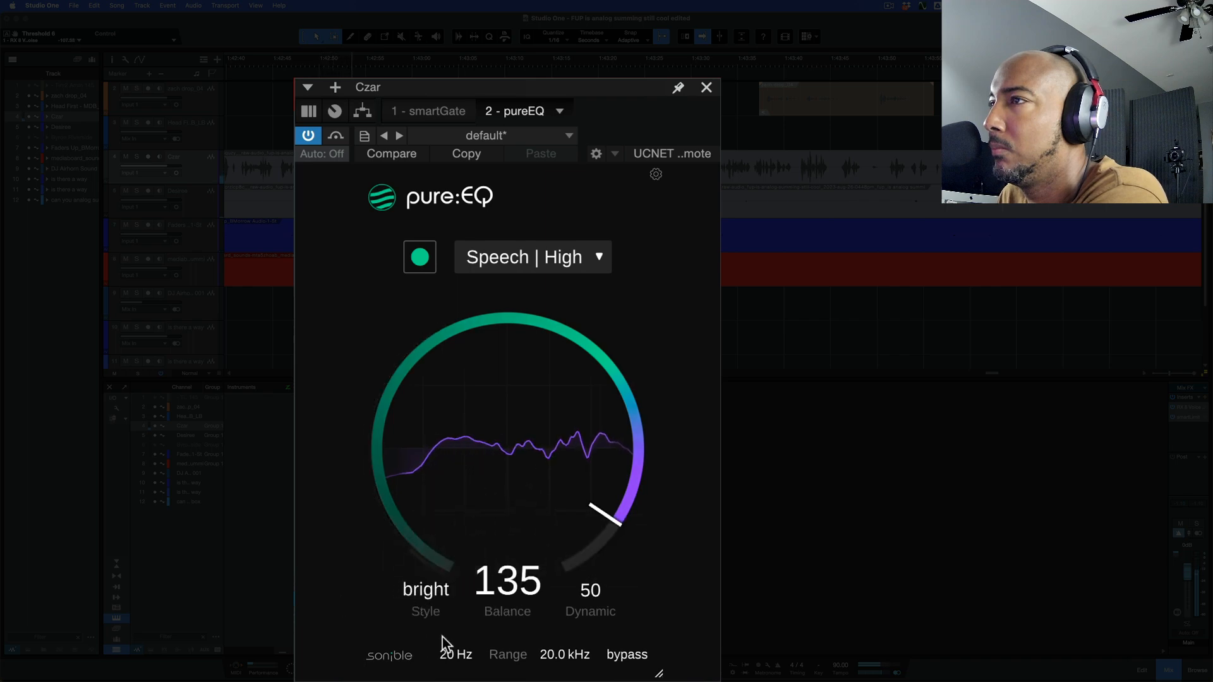